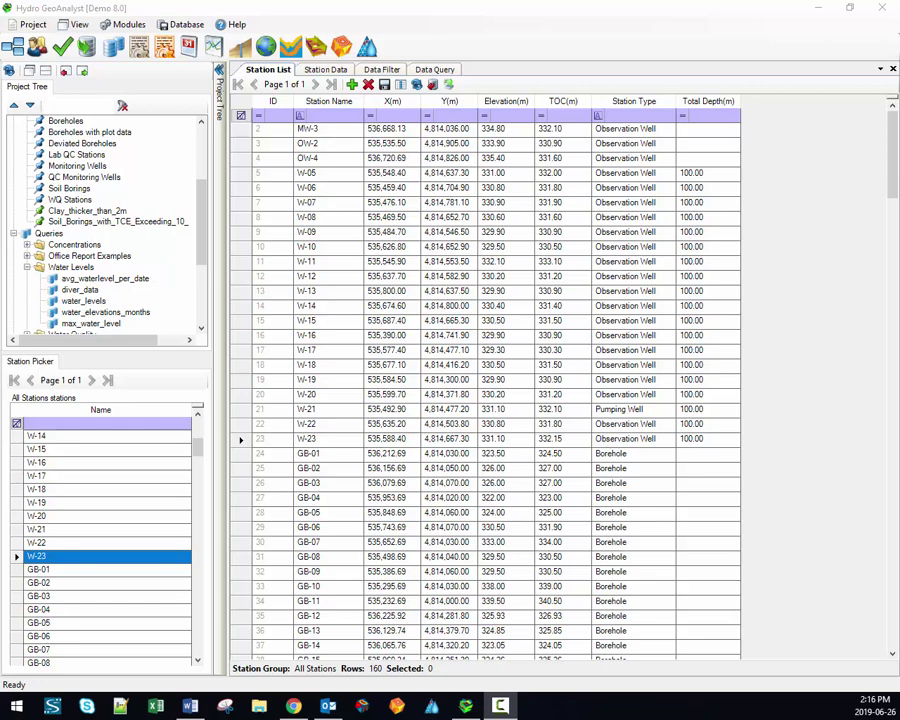
Step: Open the Query Builder and collapse the Water Levels folder in the project's list of queries
click(647, 20)
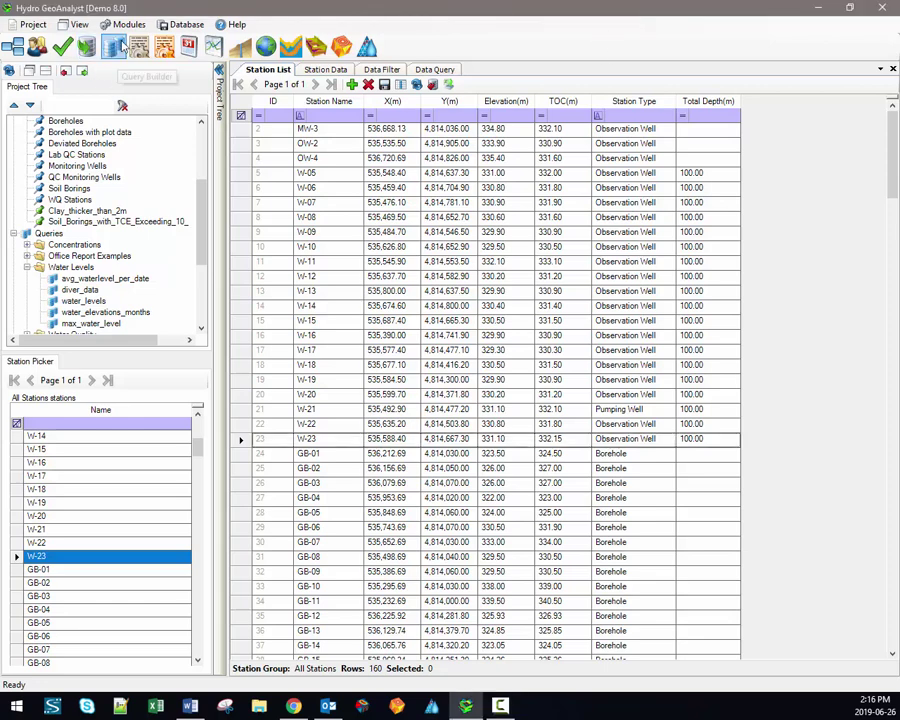
click(114, 48)
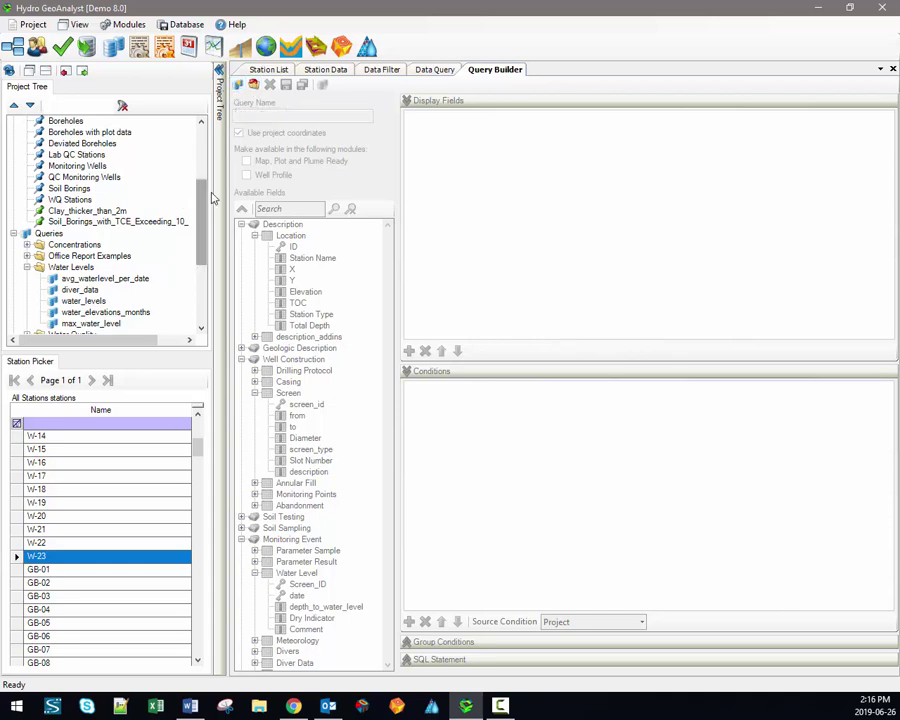
drag(200, 194, 198, 220)
scroll(156, 192, up, 2)
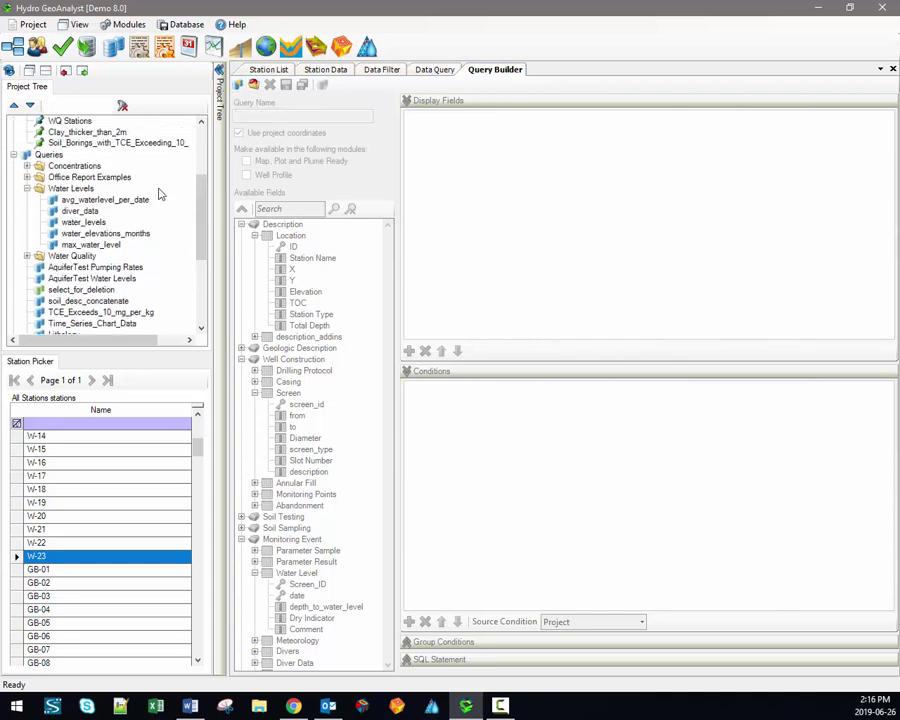
double_click(62, 189)
scroll(55, 208, down, 1)
scroll(60, 210, up, 1)
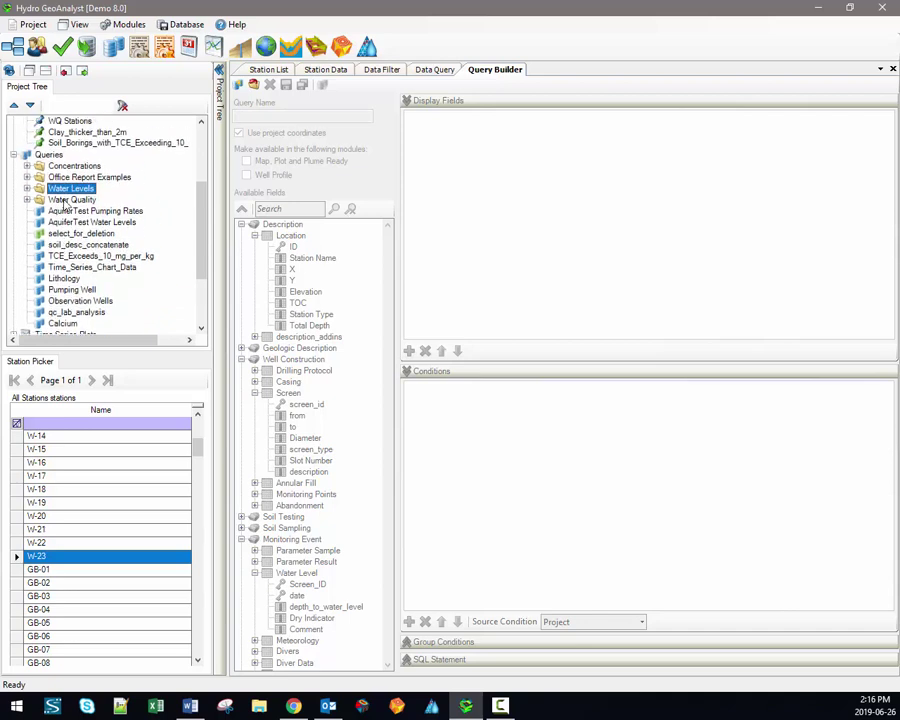
scroll(68, 214, down, 1)
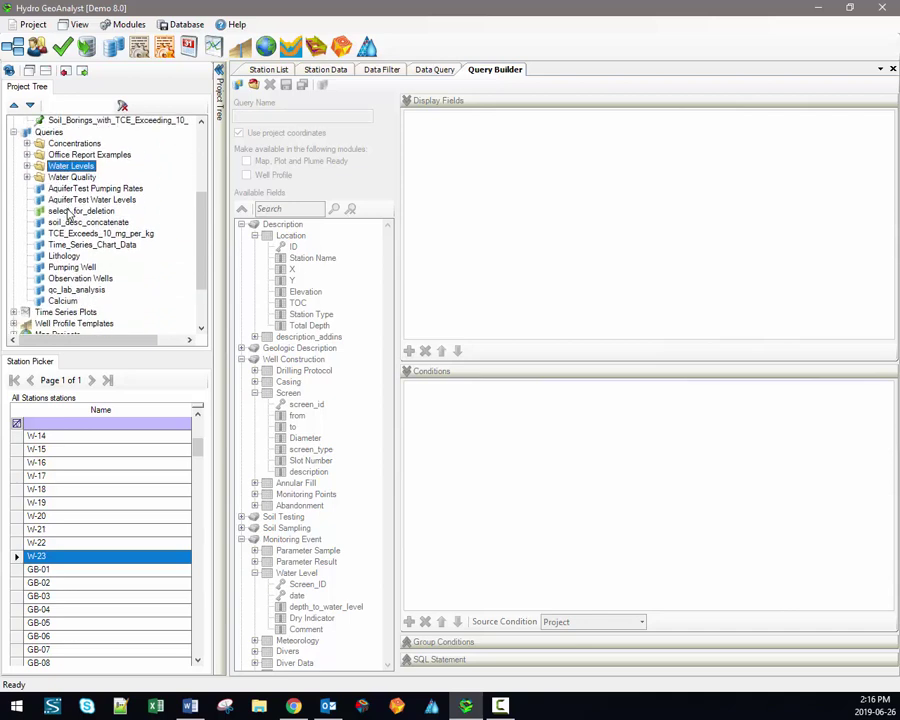
Step: Run the Lithology query and open the soil_desc_concatenate query for editing
double_click(72, 256)
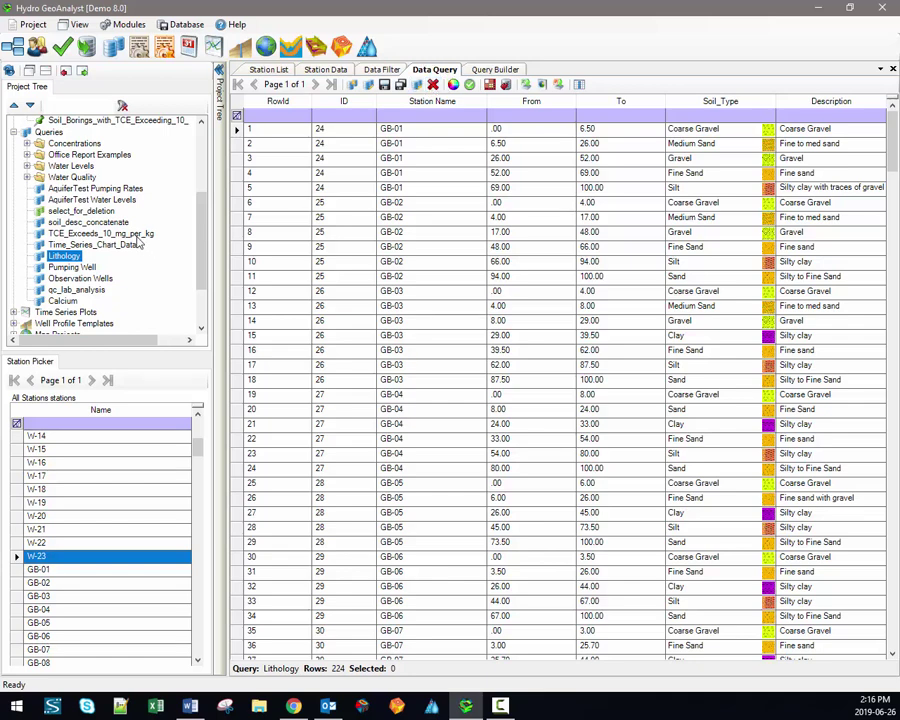
right_click(97, 223)
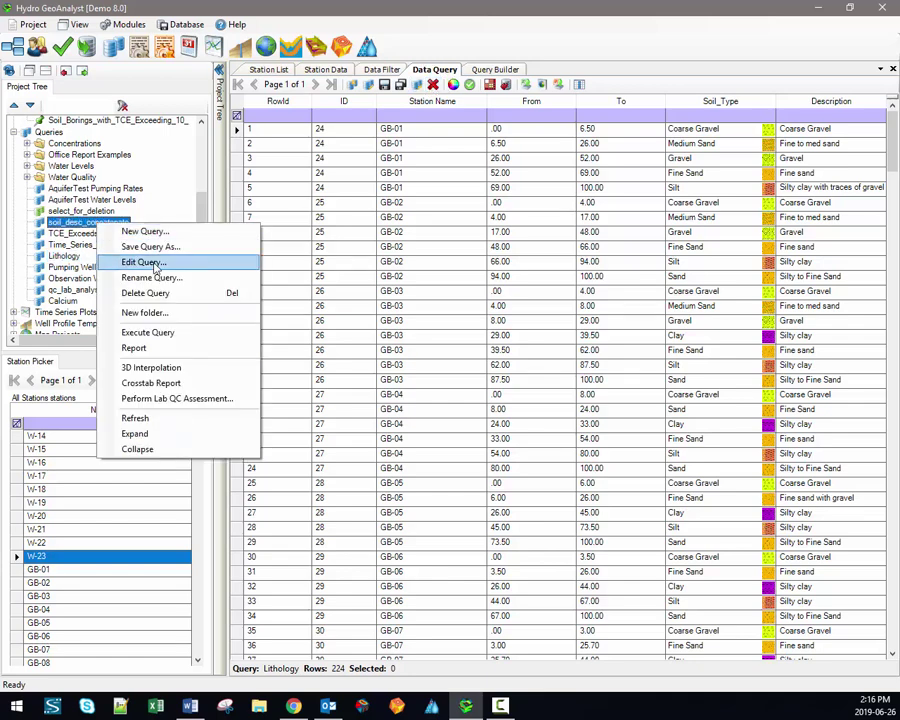
click(145, 262)
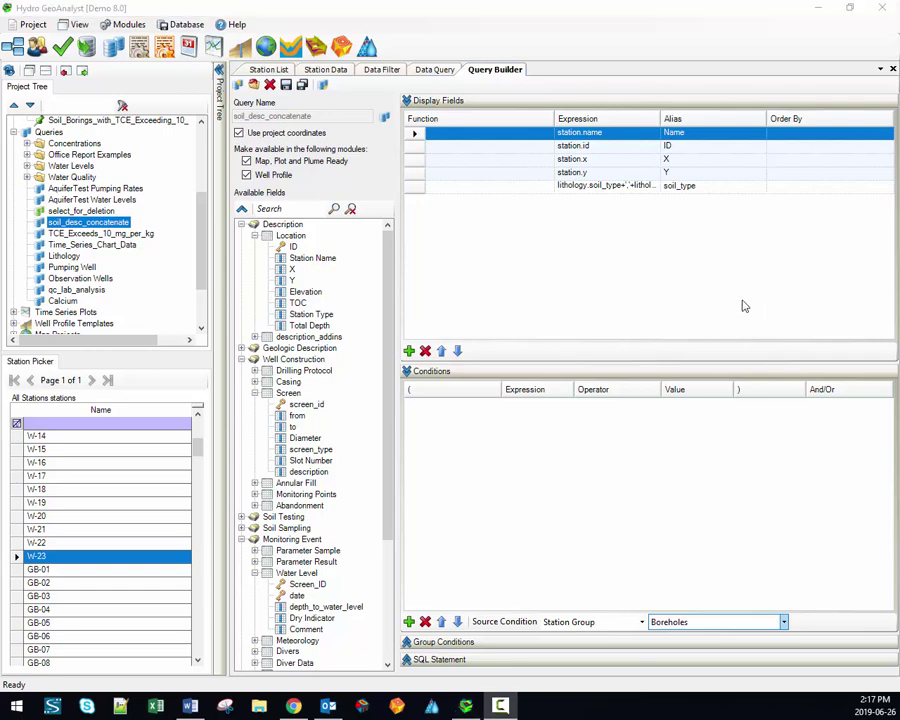
right_click(170, 262)
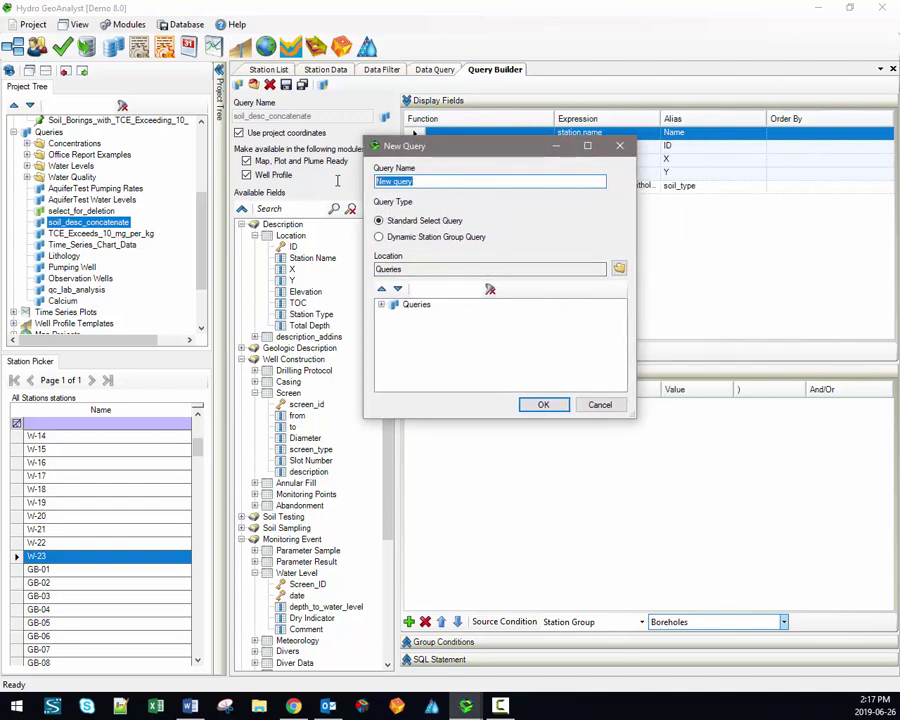
click(440, 221)
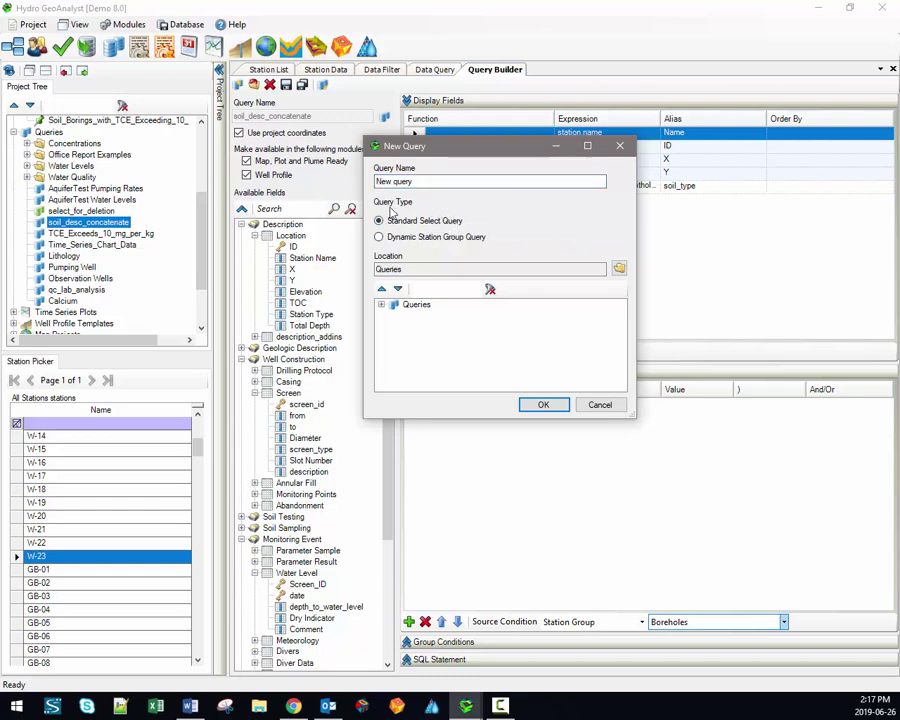
click(433, 240)
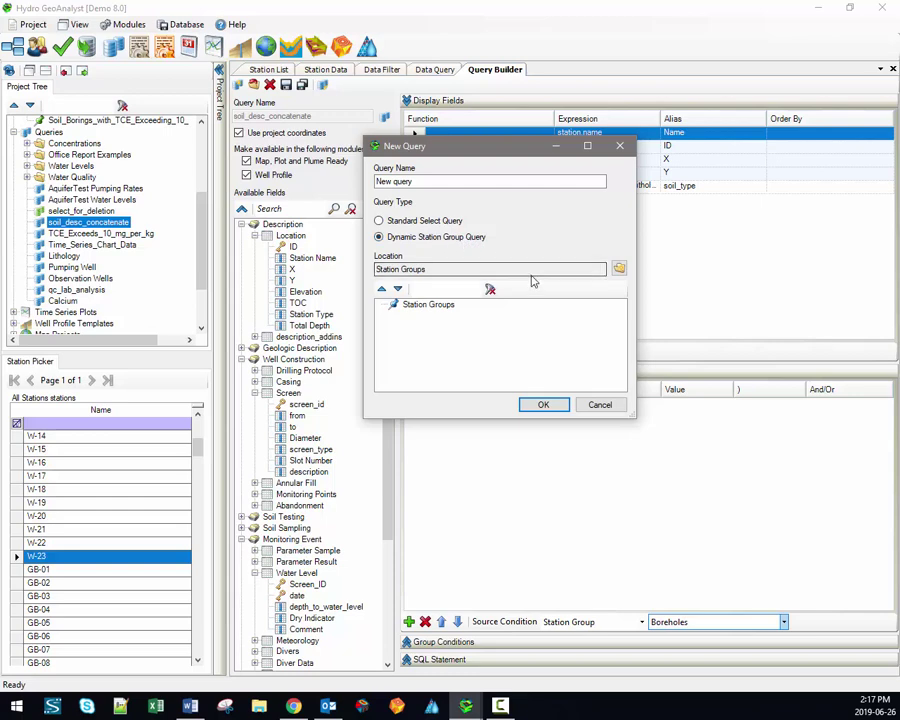
click(598, 406)
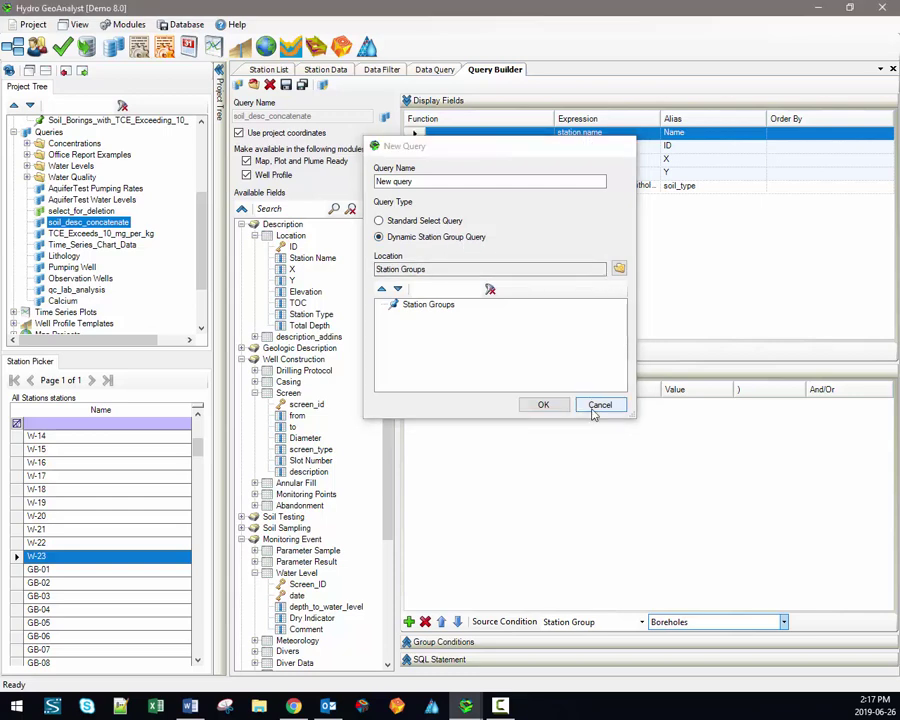
Step: Examine the All Stations, Boreholes and Clay_thicker_than_2m station groups and the commands available for a dynamic group
scroll(201, 215, up, 4)
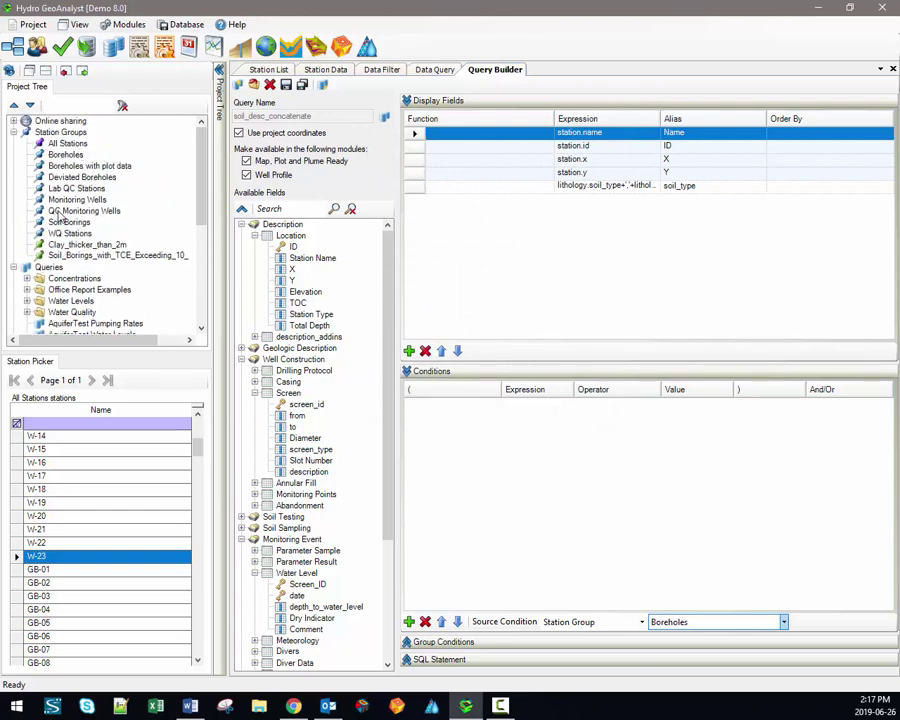
click(66, 144)
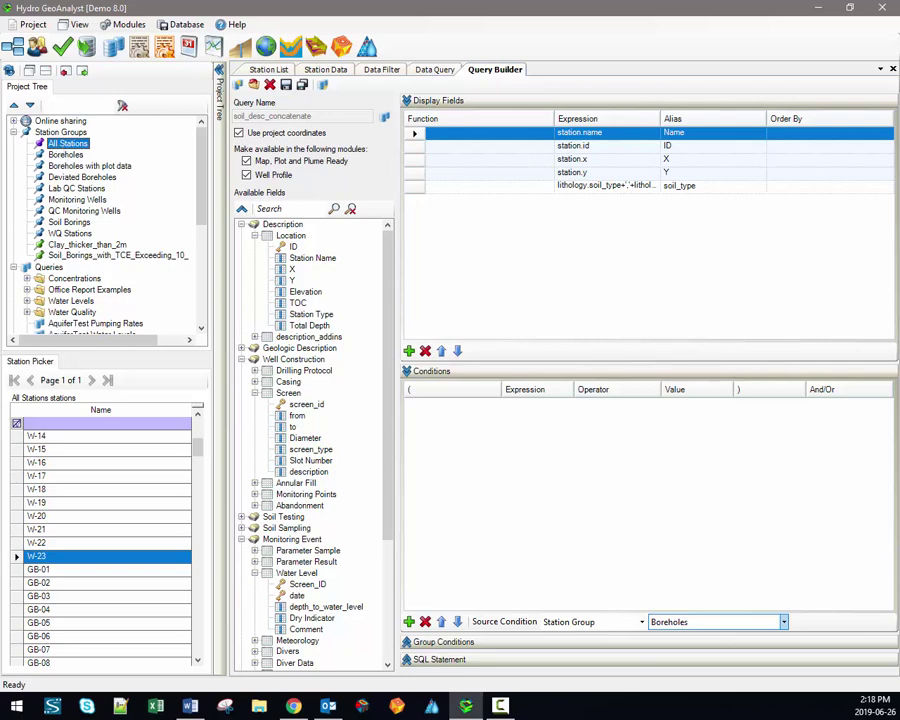
click(60, 155)
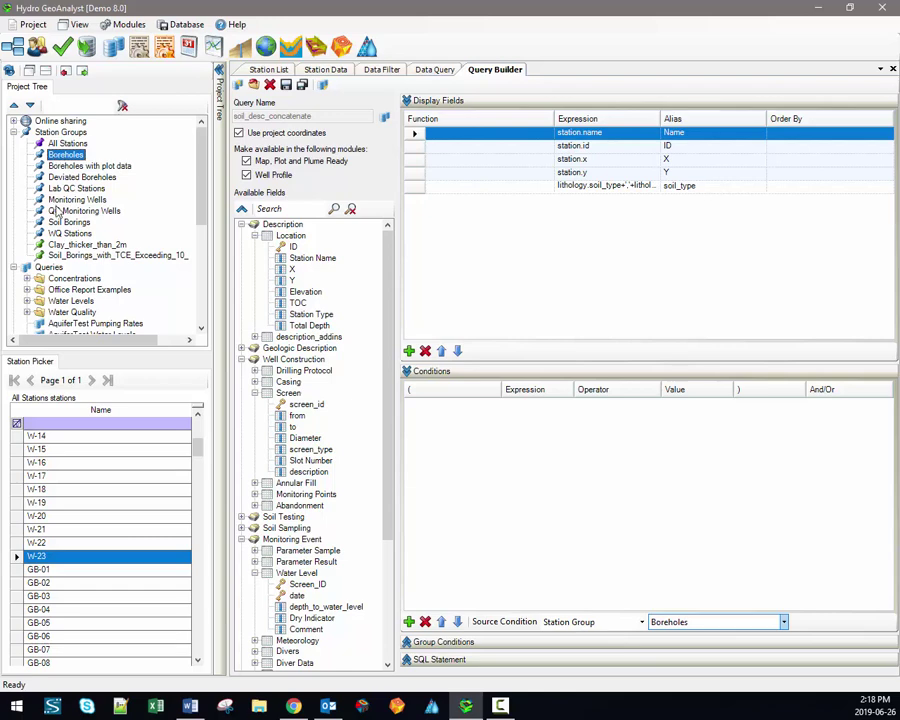
click(70, 244)
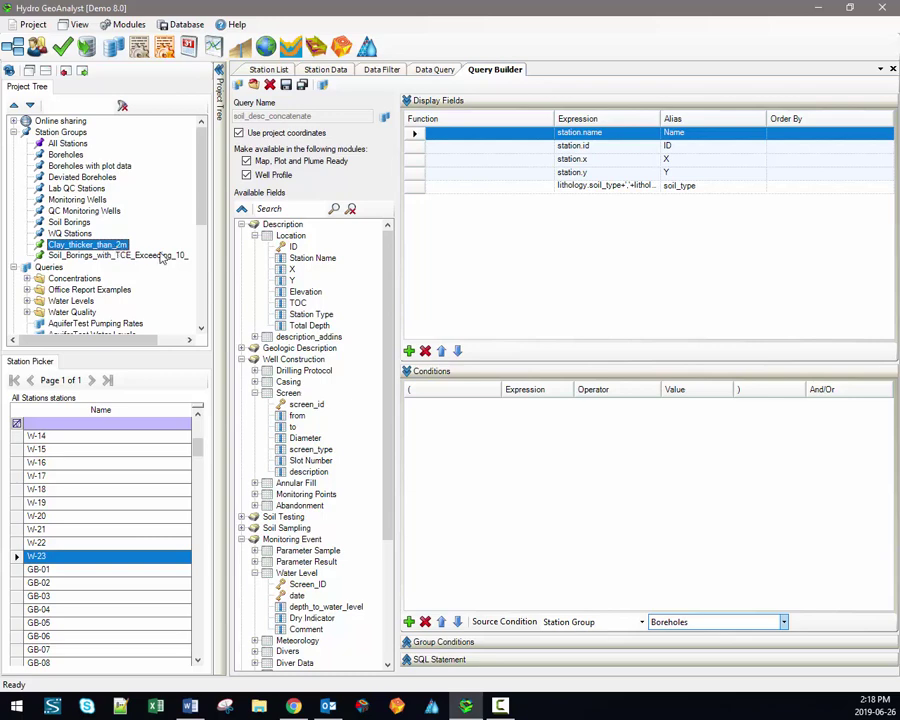
key(alt+Tab)
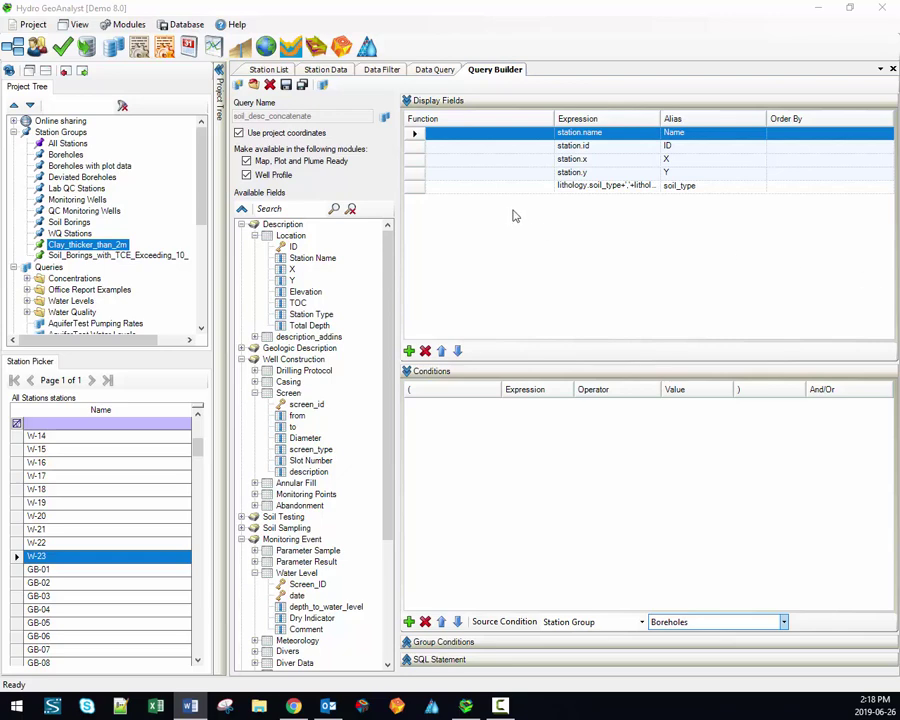
click(138, 237)
right_click(138, 237)
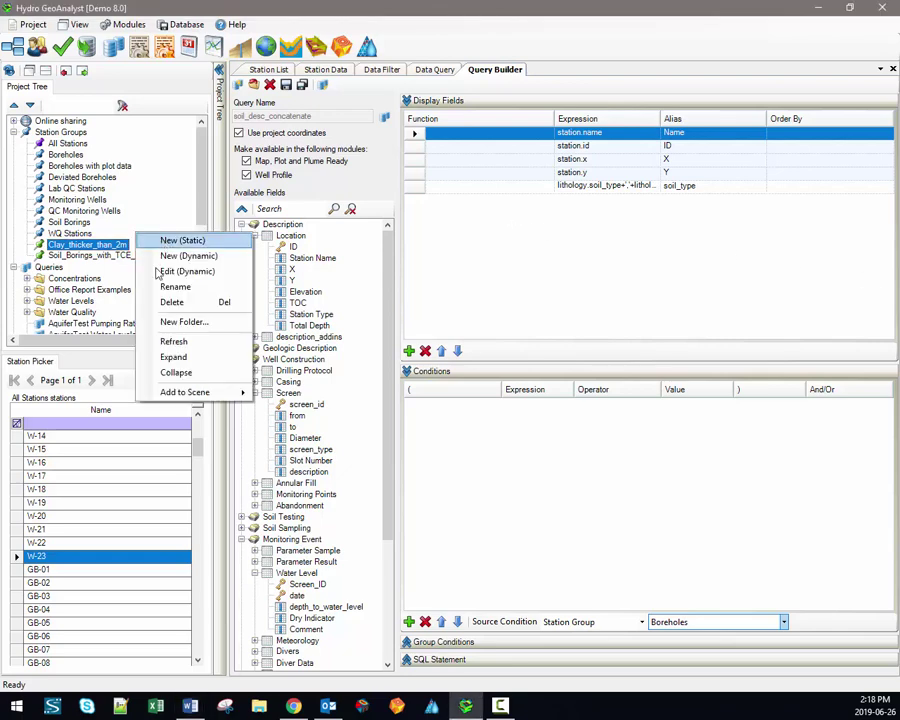
Step: Create a standard select query named "Average Water Levels" in the Water Levels folder of the queries
right_click(126, 326)
click(130, 331)
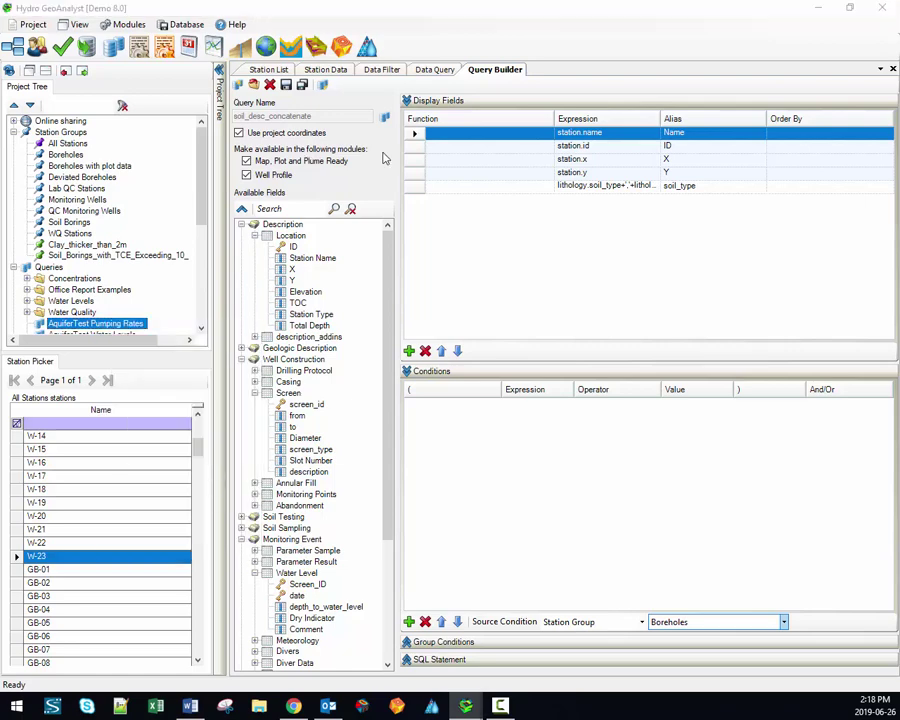
drag(729, 112, 353, 191)
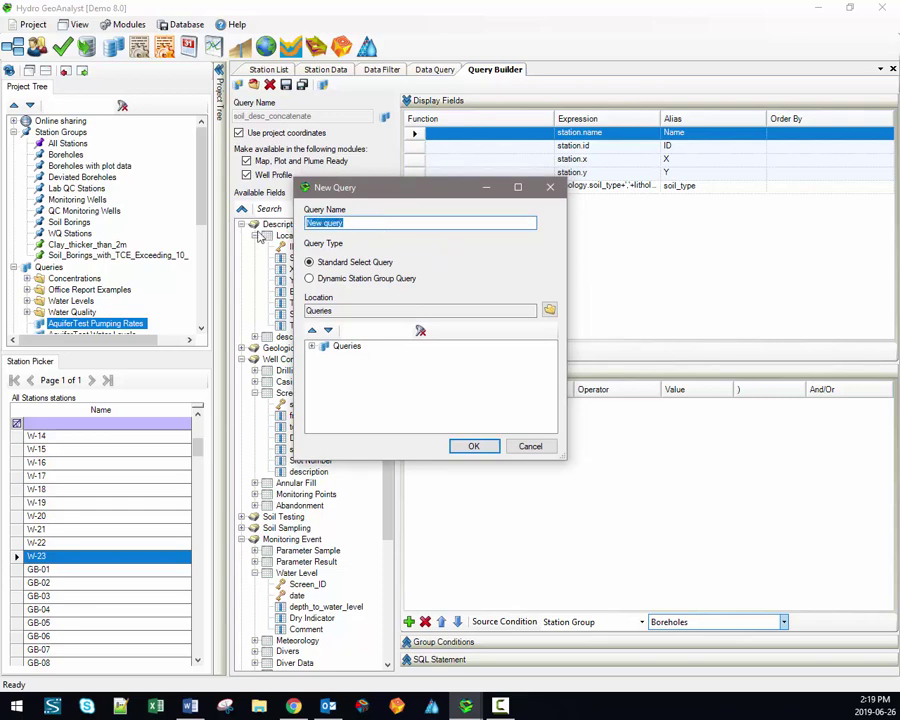
text(Average Water Levels)
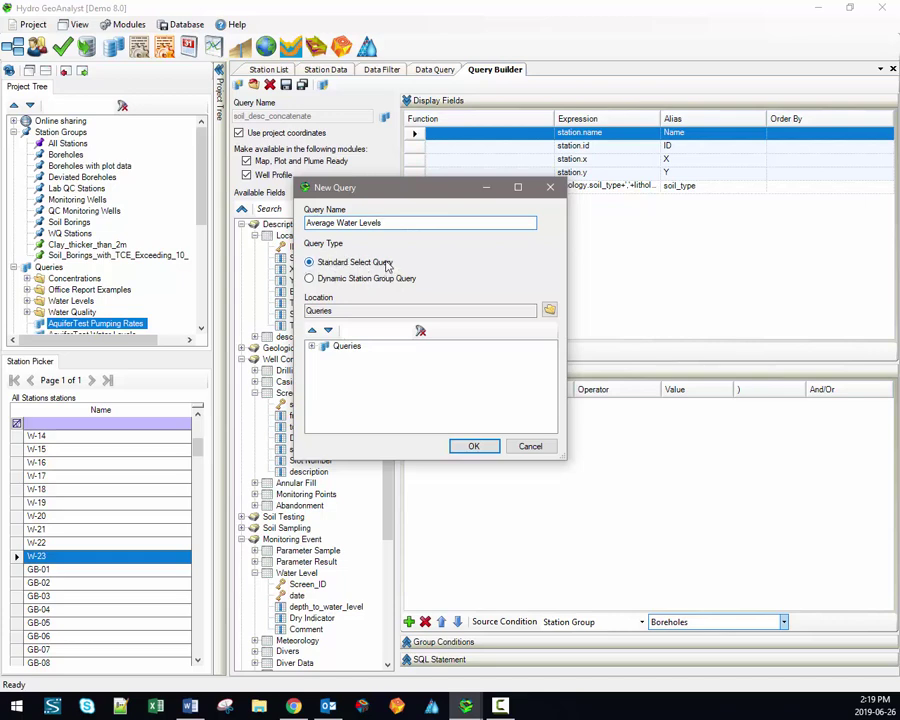
double_click(322, 346)
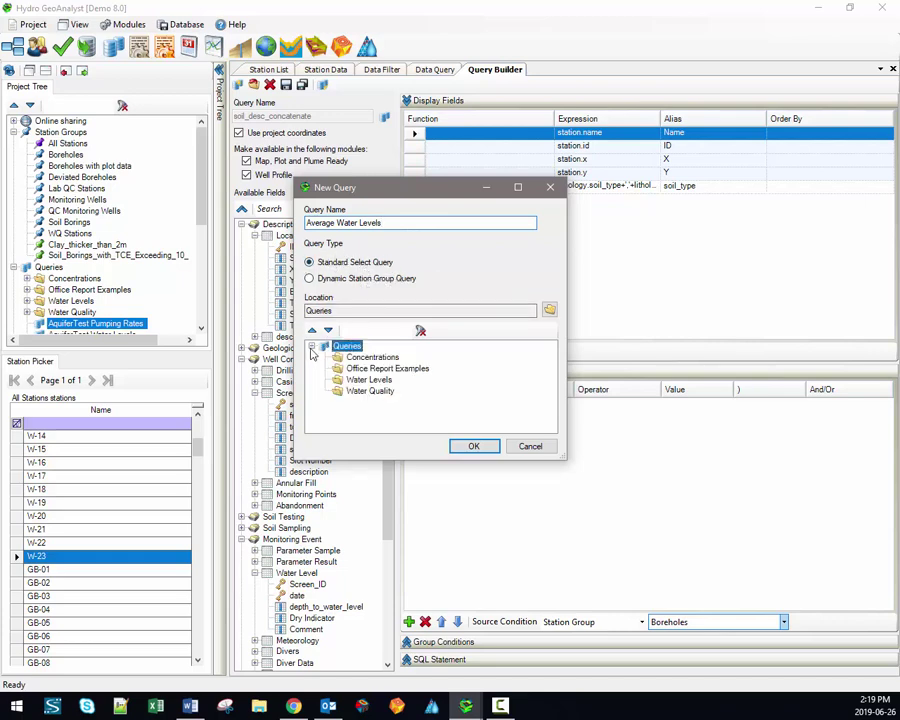
click(360, 380)
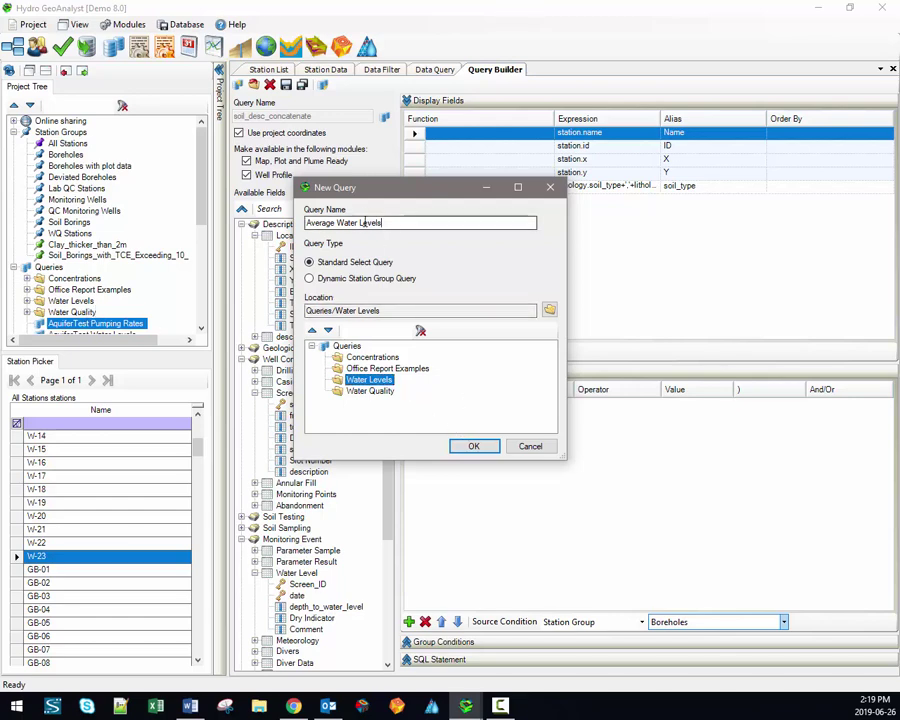
drag(372, 222, 302, 226)
click(372, 310)
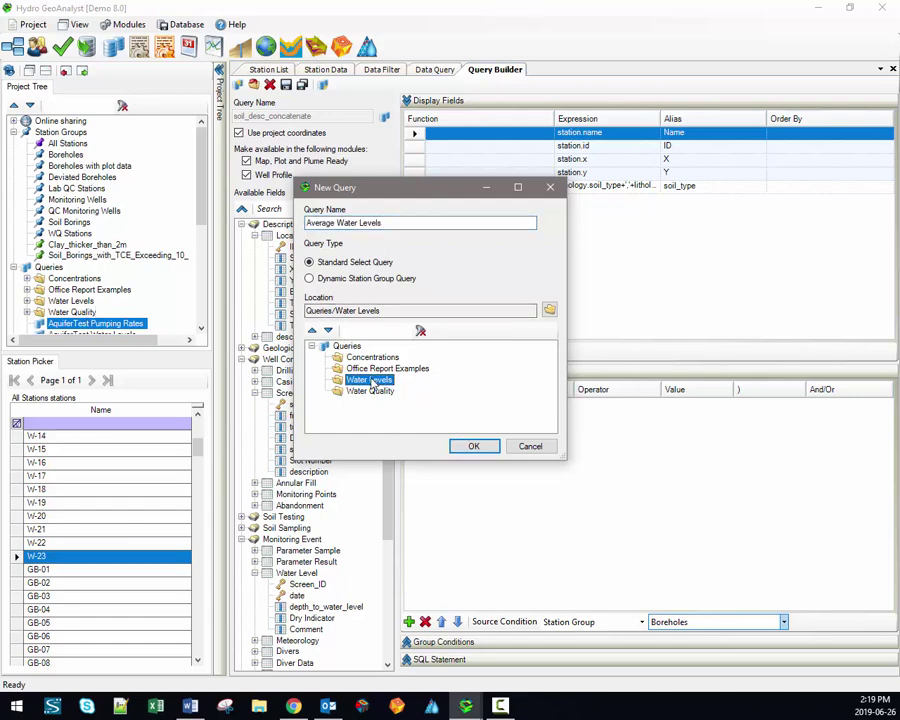
click(470, 447)
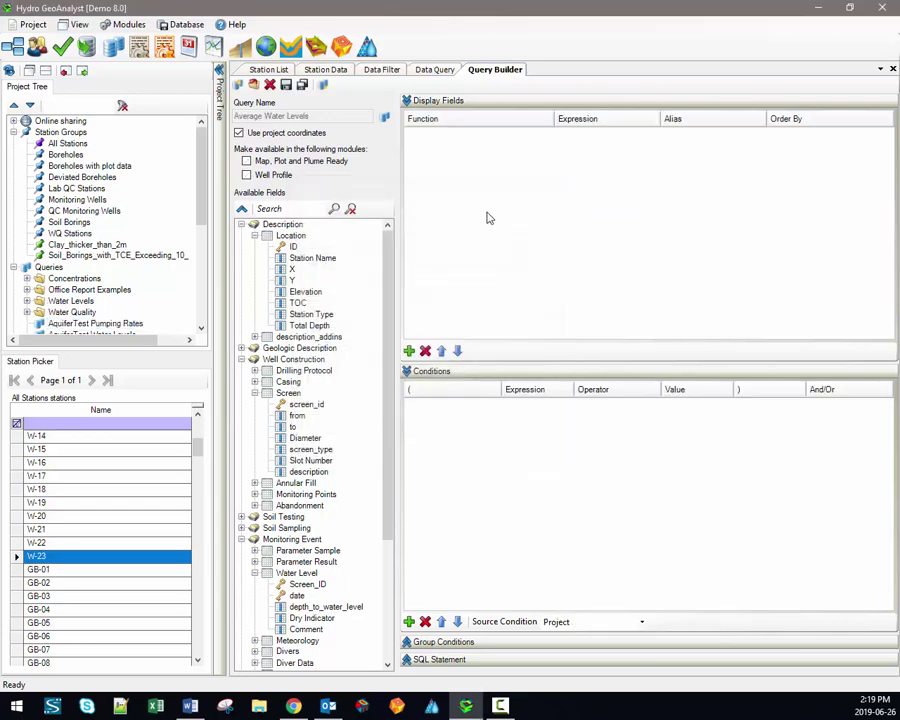
Step: Expand the query's Group Conditions and SQL Statement sections, and collapse the Description and Well Construction field categories
click(436, 644)
click(408, 662)
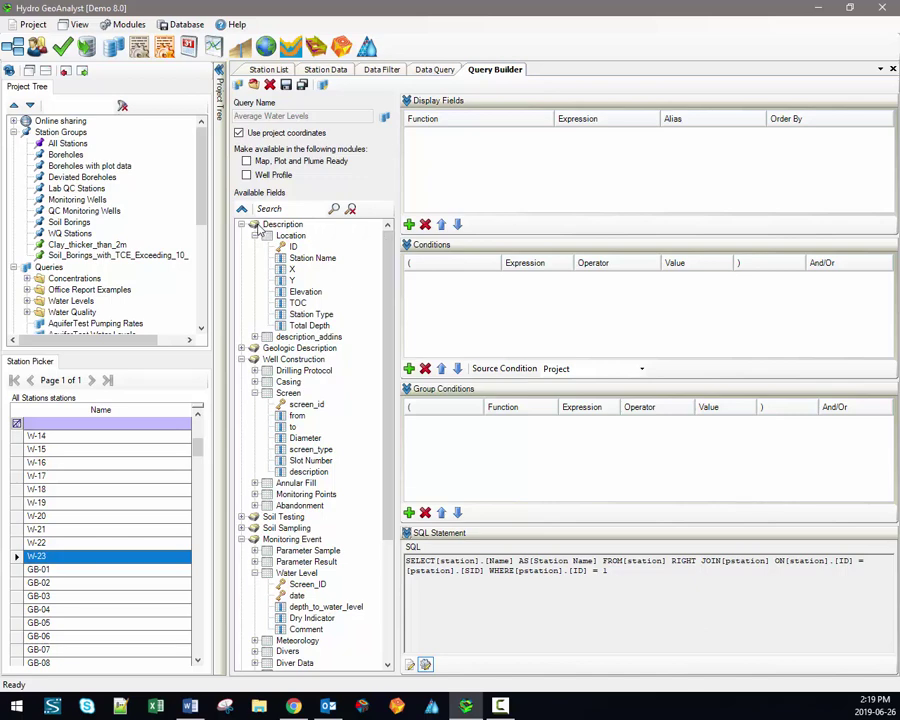
click(241, 225)
click(242, 247)
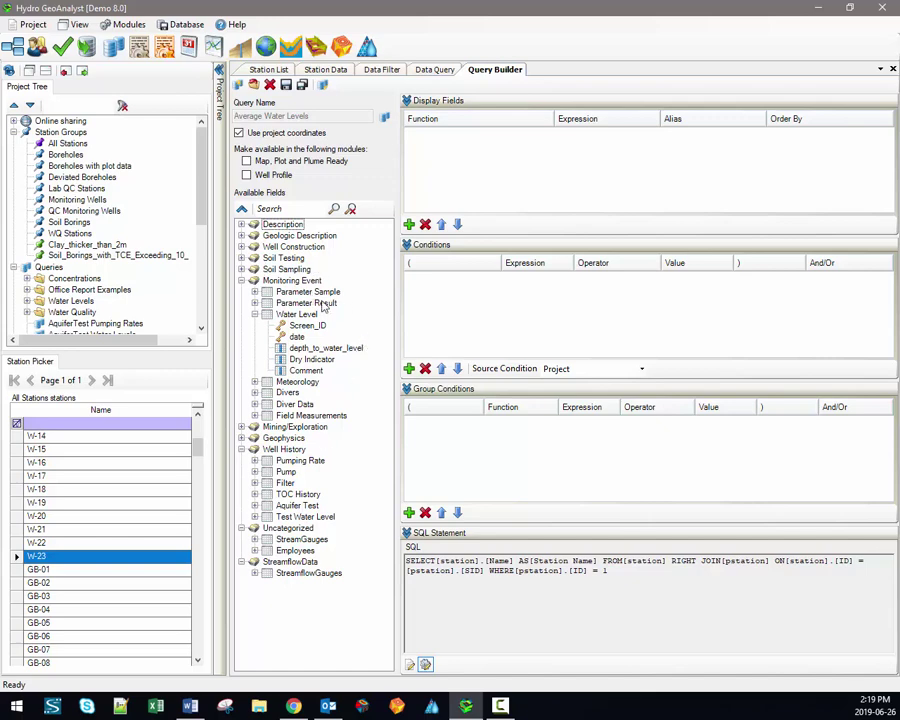
Step: Expand the Rock Coring table under Soil Sampling in the available fields and select Core Recovery
click(241, 269)
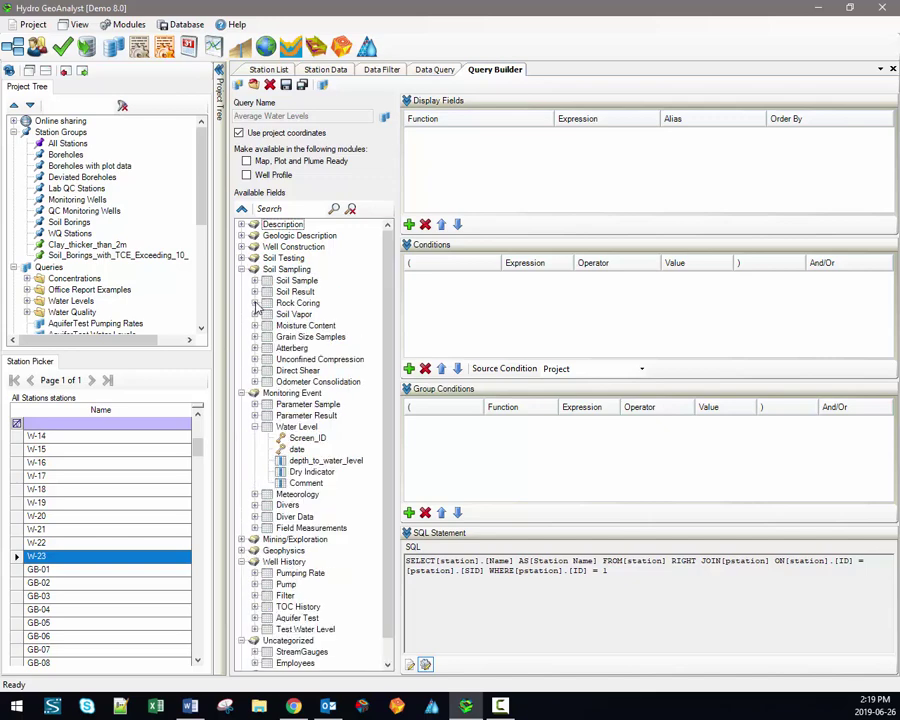
click(255, 303)
click(314, 337)
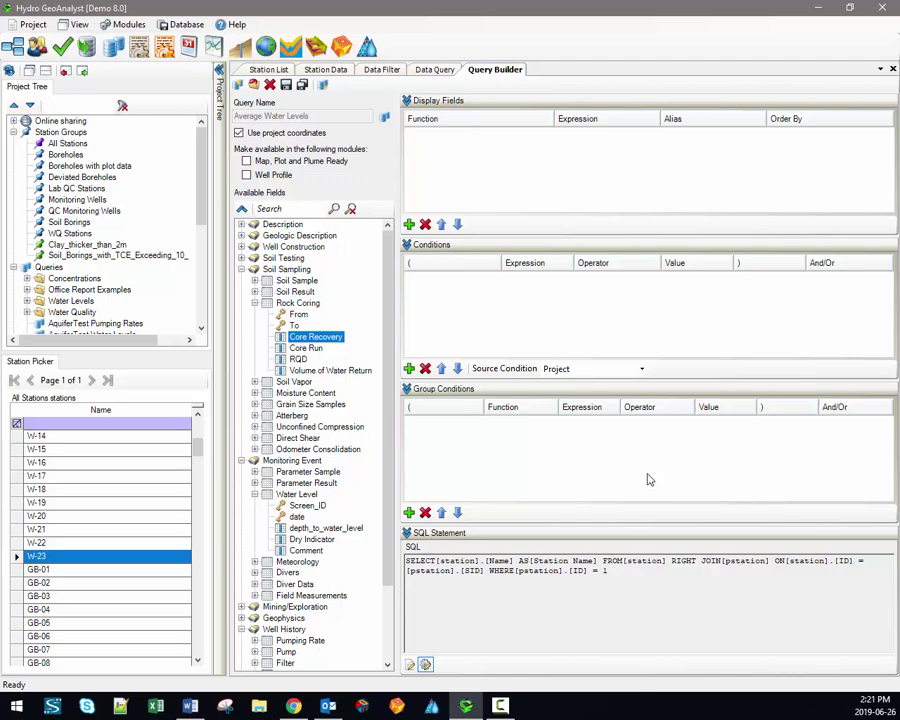
Step: Examine the SQL statement generated for the Average Water Levels query
key(alt+Tab)
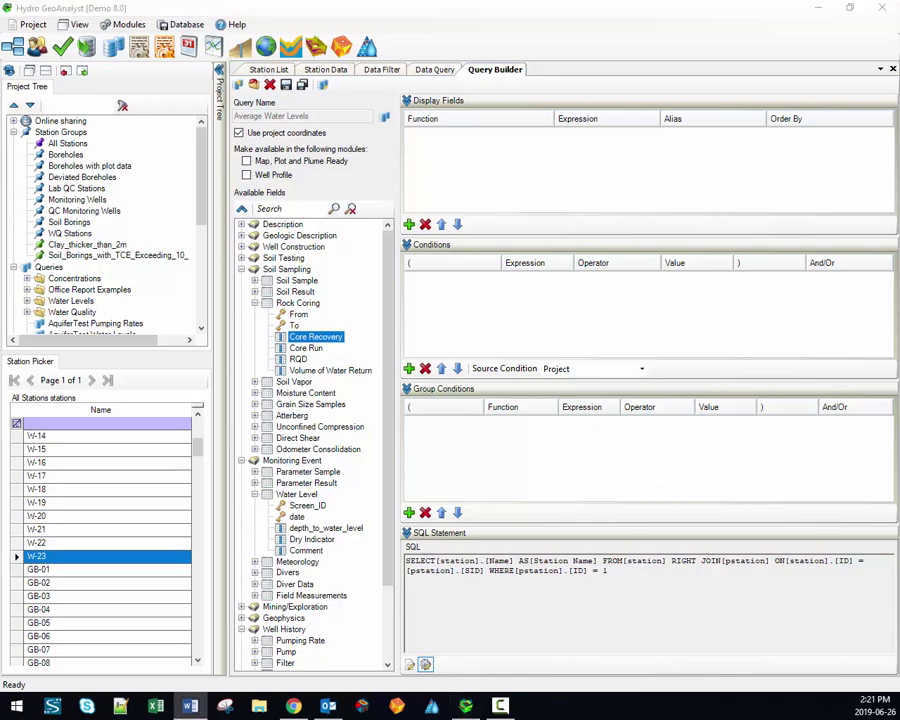
key(alt+Tab)
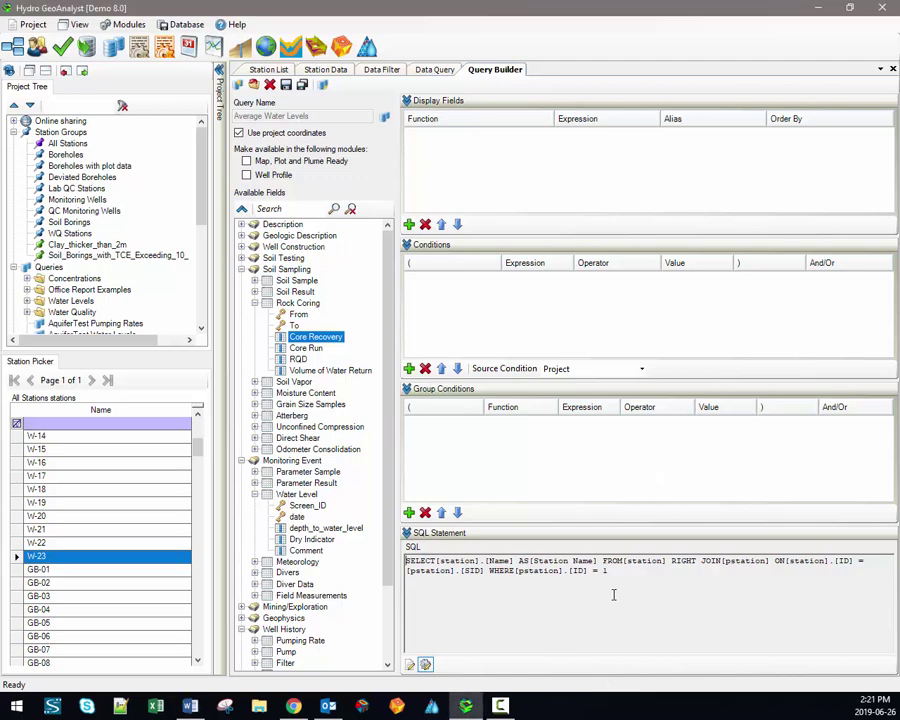
drag(631, 576, 580, 560)
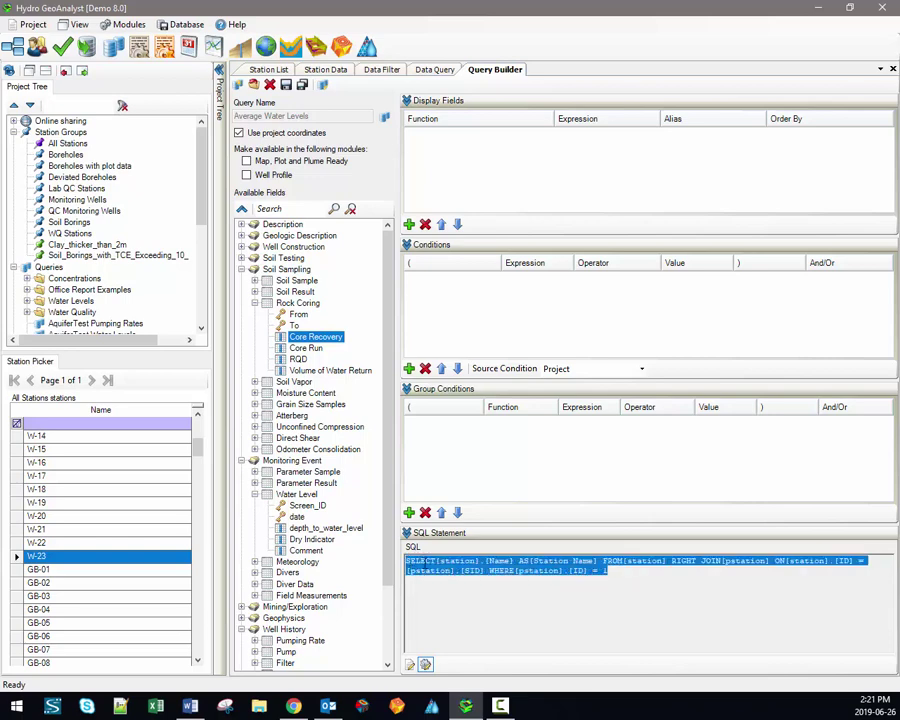
click(464, 574)
drag(642, 571, 415, 561)
click(463, 562)
click(448, 571)
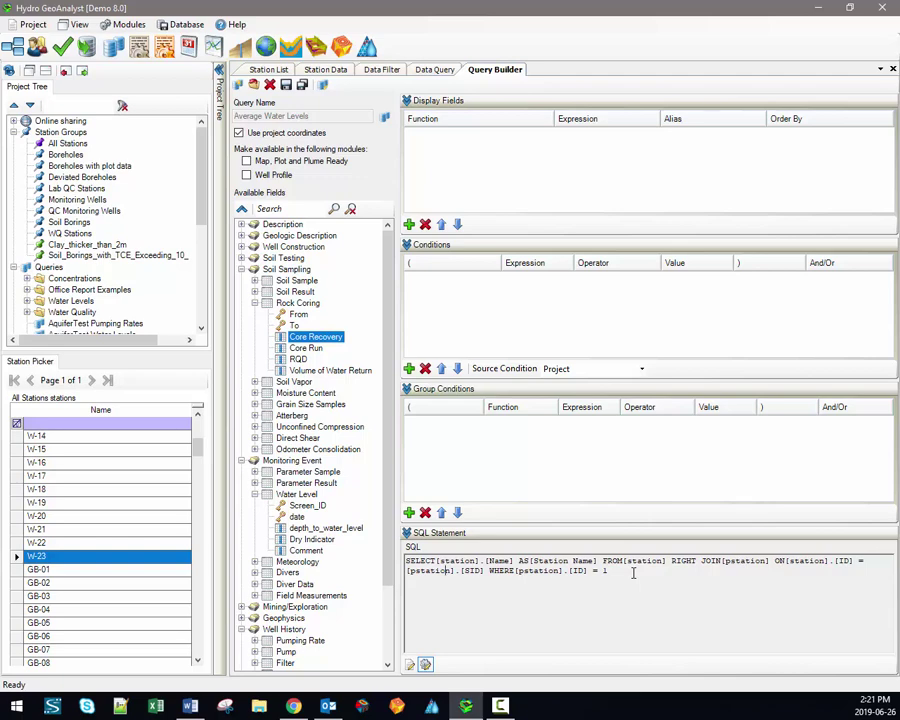
Step: Add the Location fields ID, Station Name, X, Y and Elevation to the query's display fields and save the query
click(190, 706)
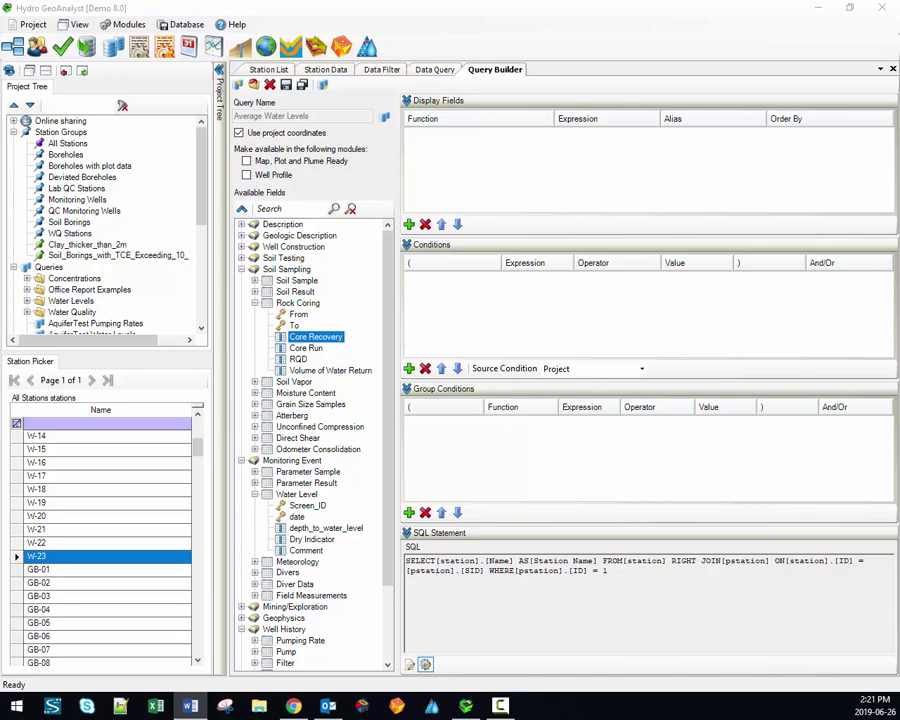
click(241, 225)
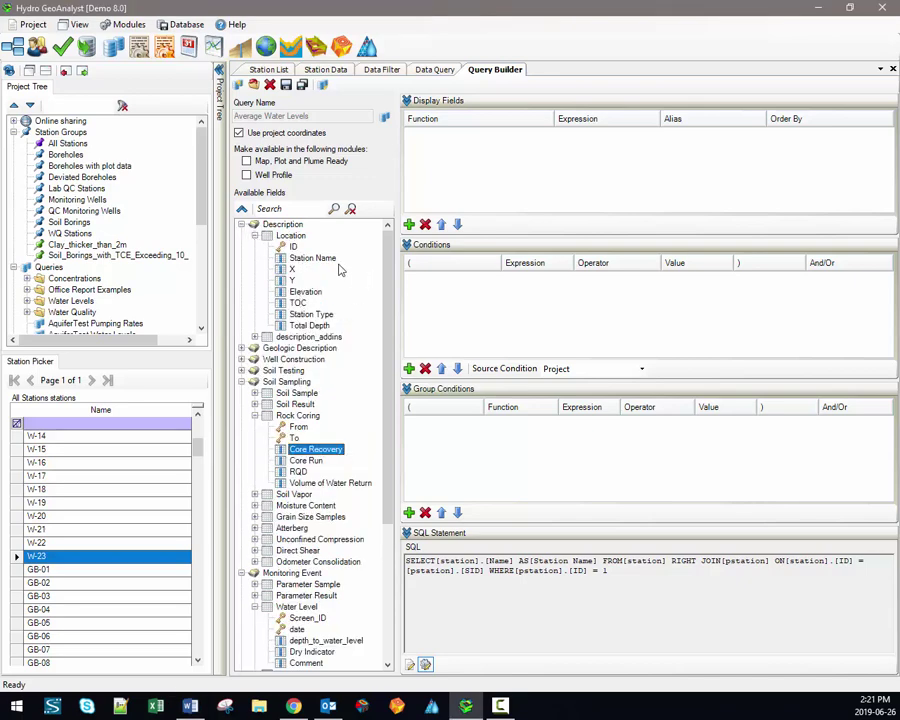
click(254, 235)
click(254, 235)
click(290, 237)
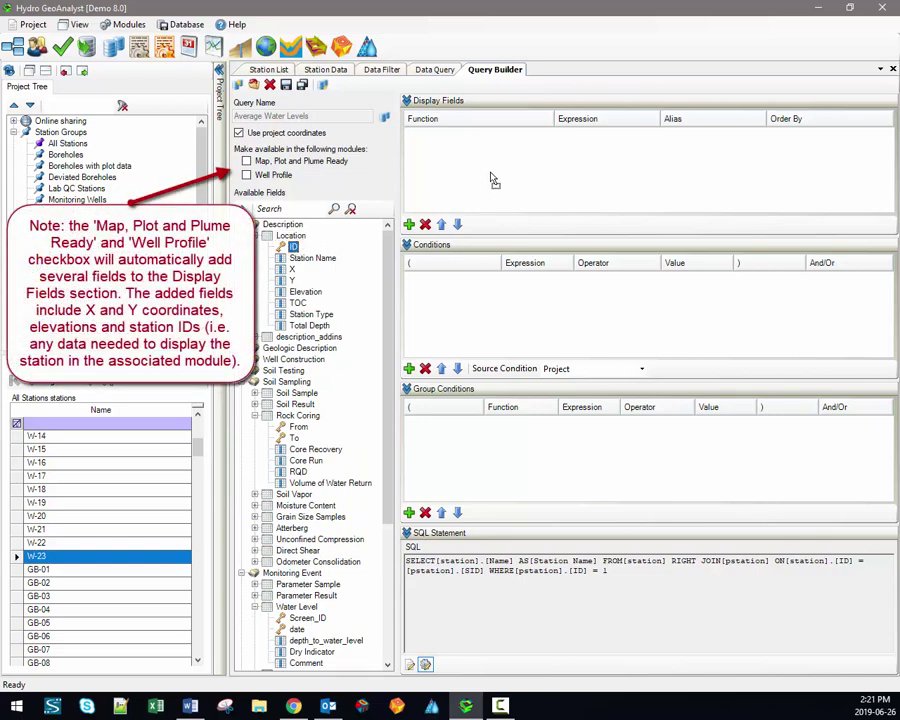
double_click(293, 247)
double_click(313, 257)
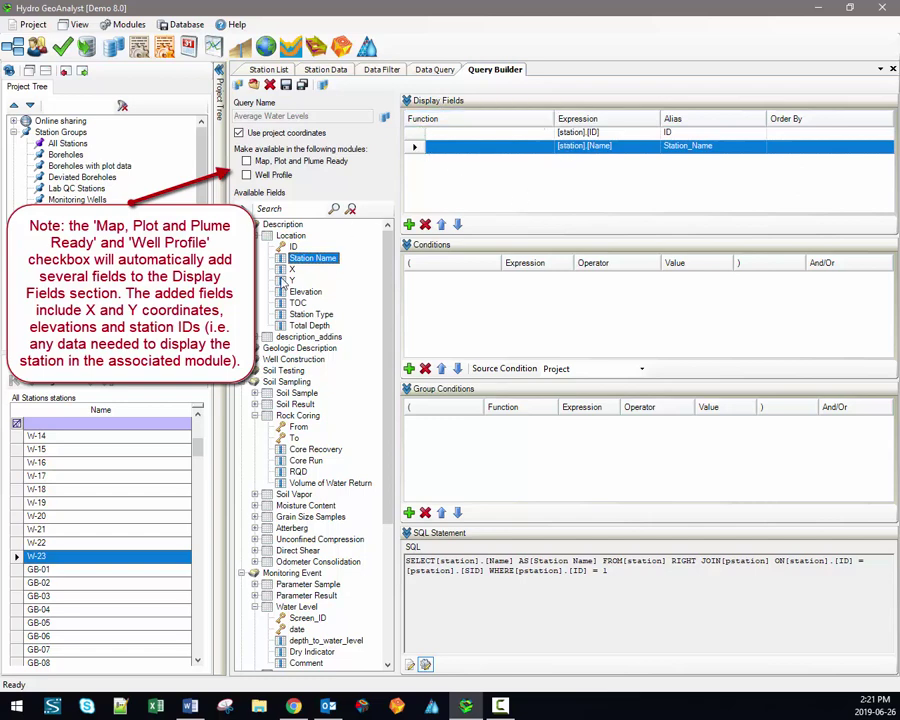
click(292, 271)
double_click(292, 270)
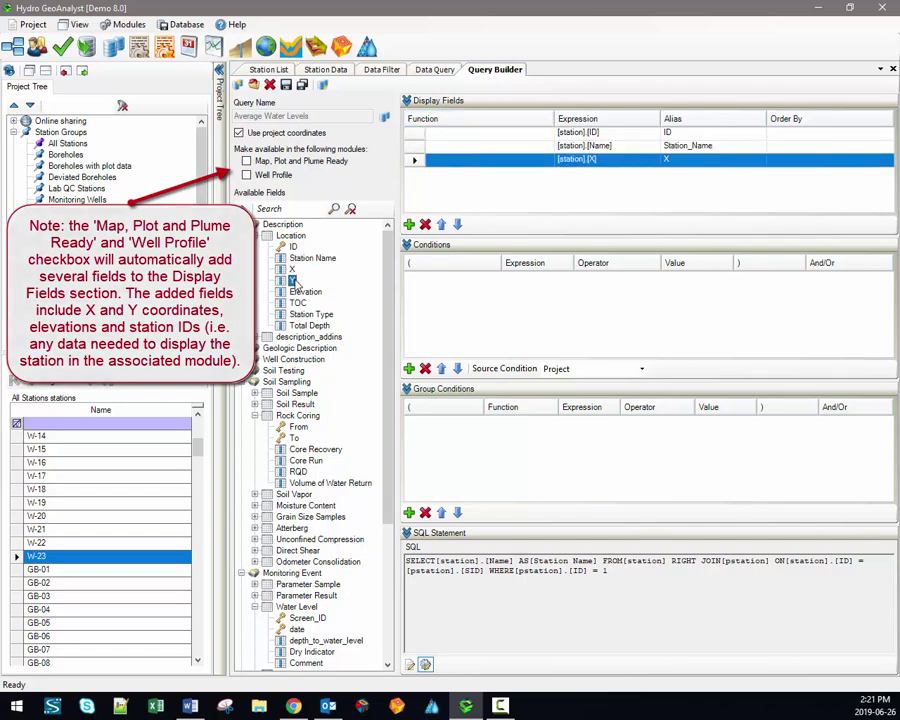
double_click(305, 291)
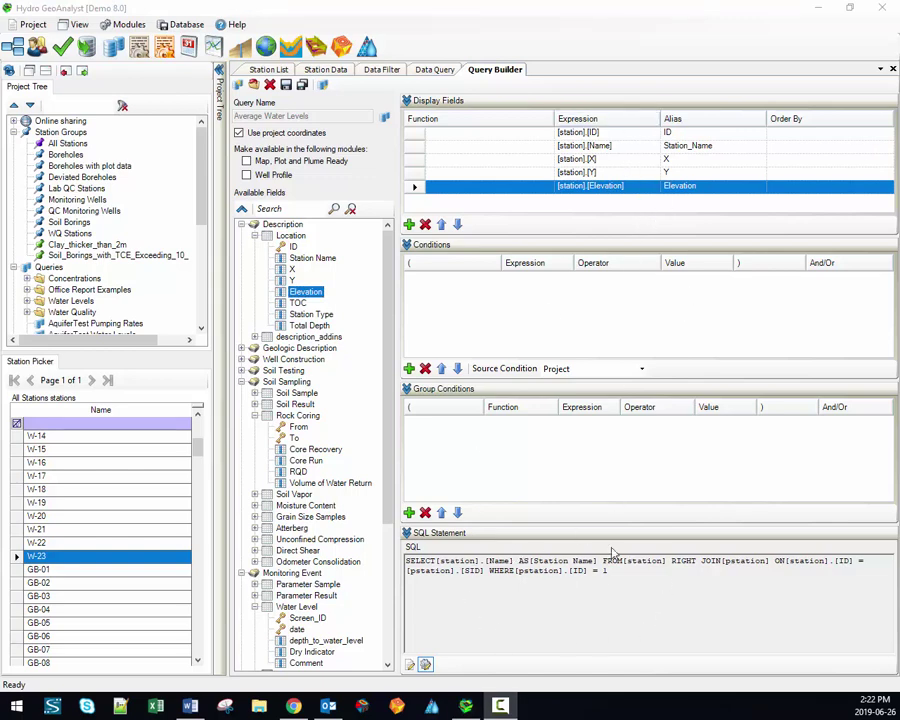
click(287, 87)
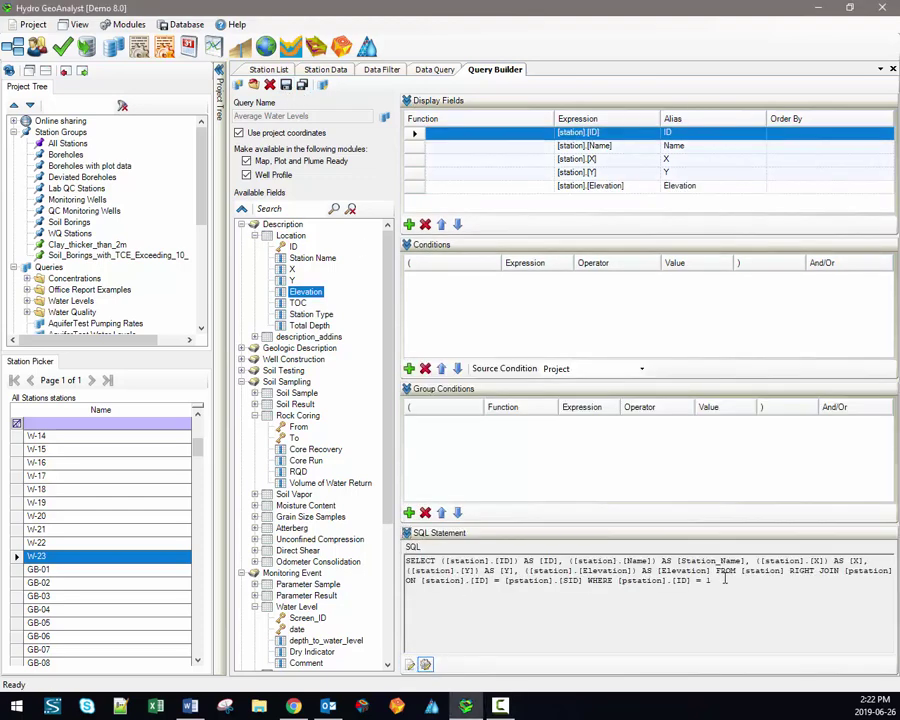
Step: Examine the SQL statement regenerated from the query's station display fields
drag(731, 581, 405, 560)
click(408, 561)
drag(720, 581, 390, 568)
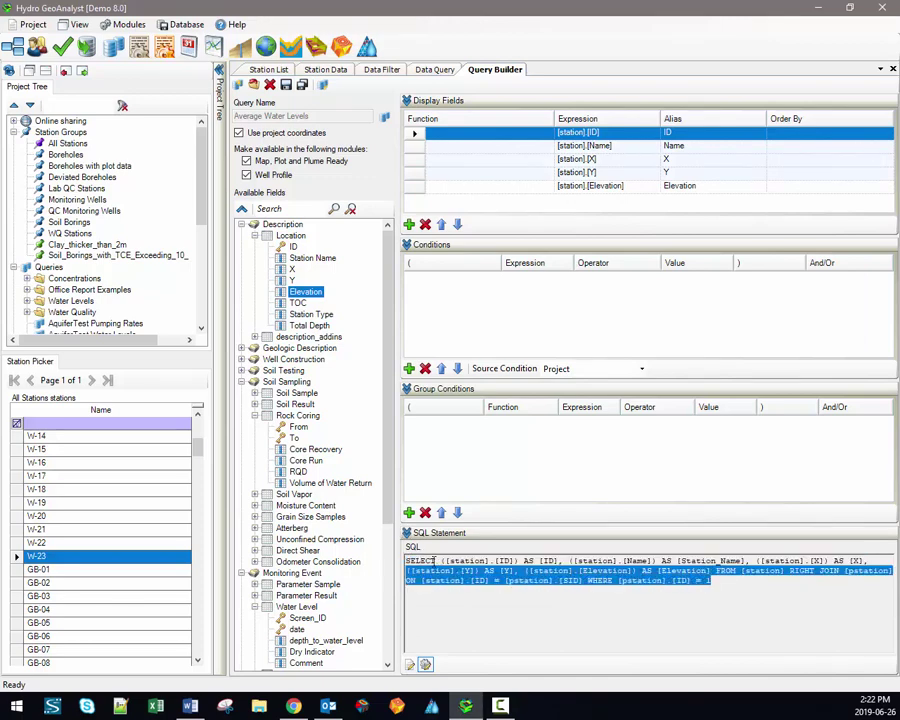
click(543, 581)
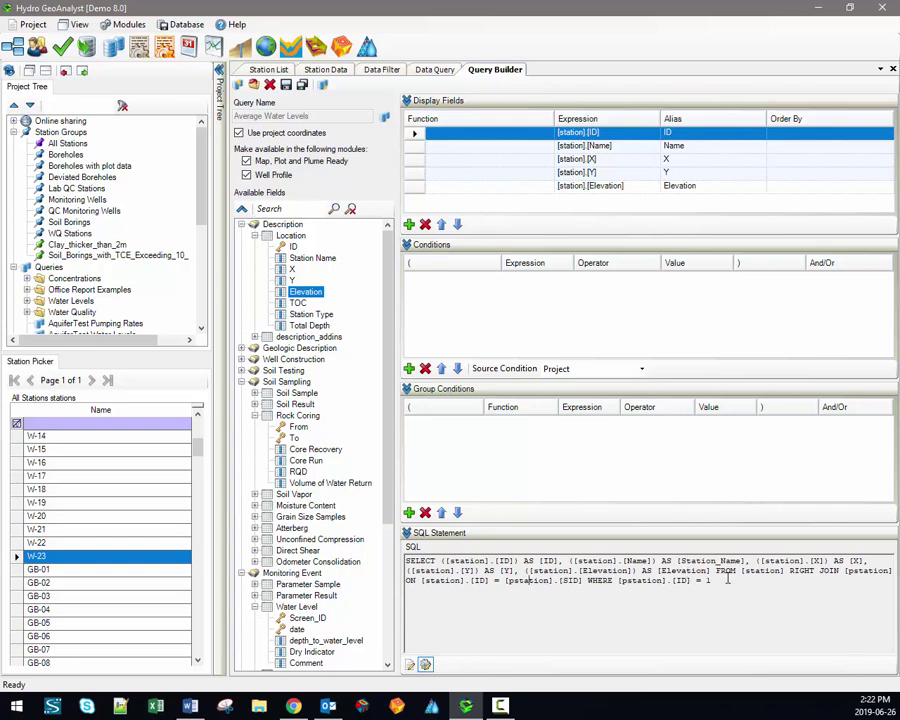
drag(728, 580, 405, 560)
click(425, 570)
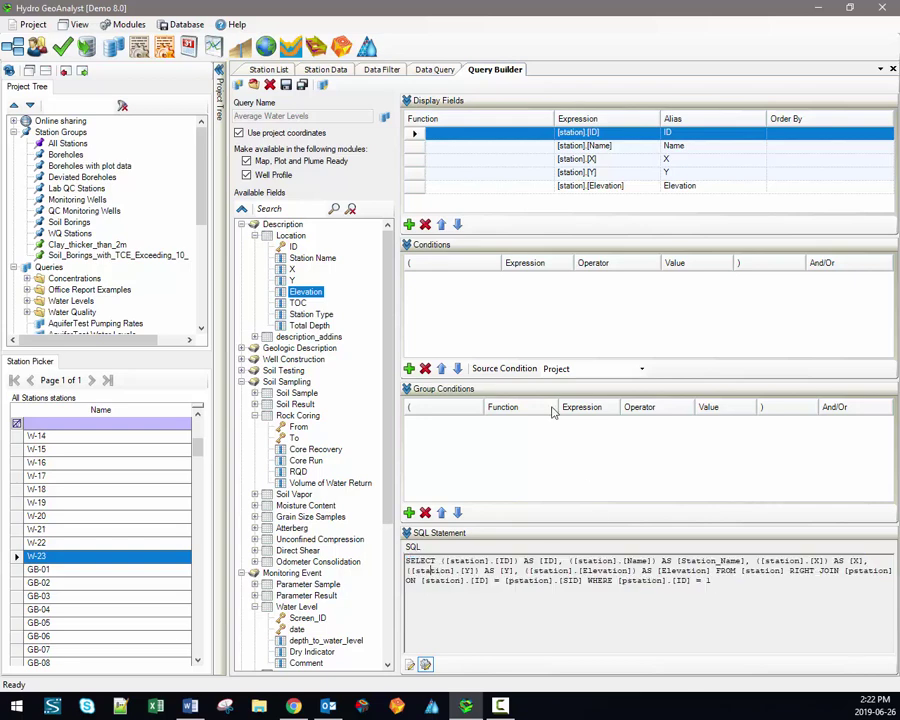
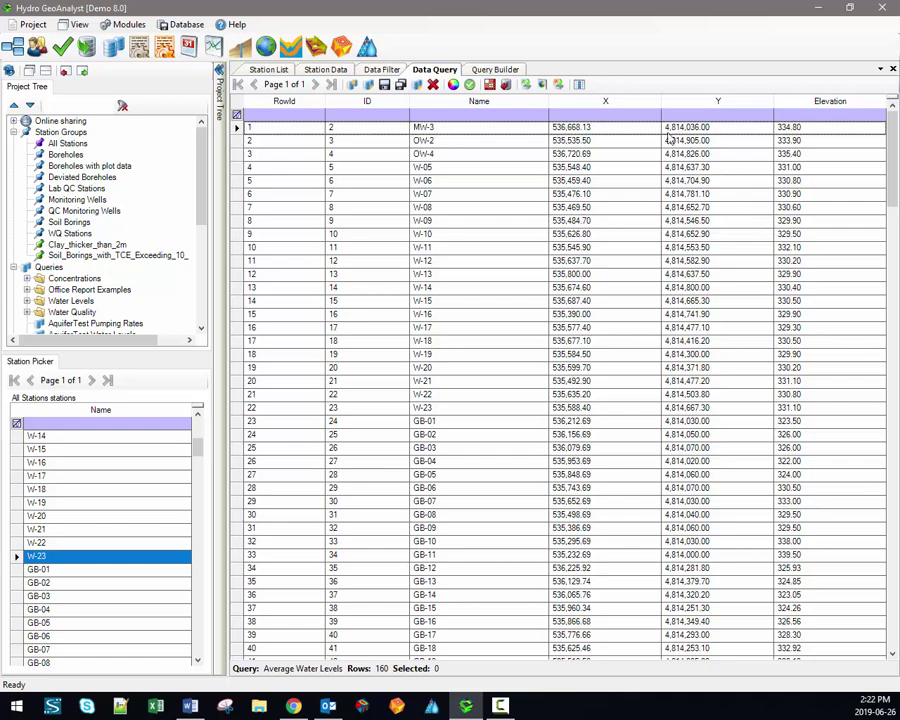
Step: Return to the query's definition and add Screen_ID and depth_to_water_level from the Water Level table to the display fields
click(496, 71)
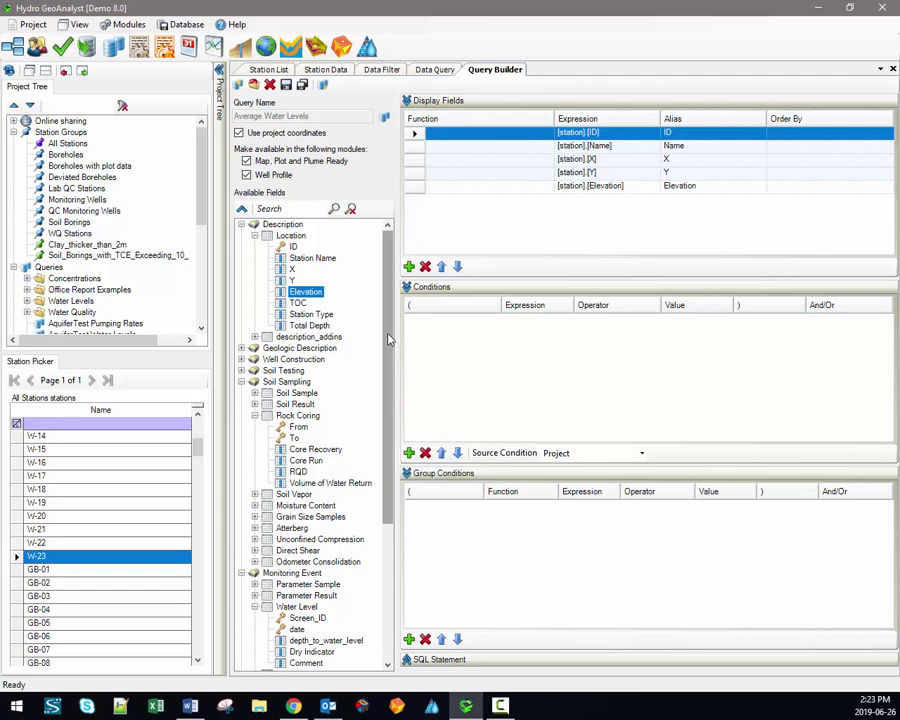
scroll(389, 340, down, 2)
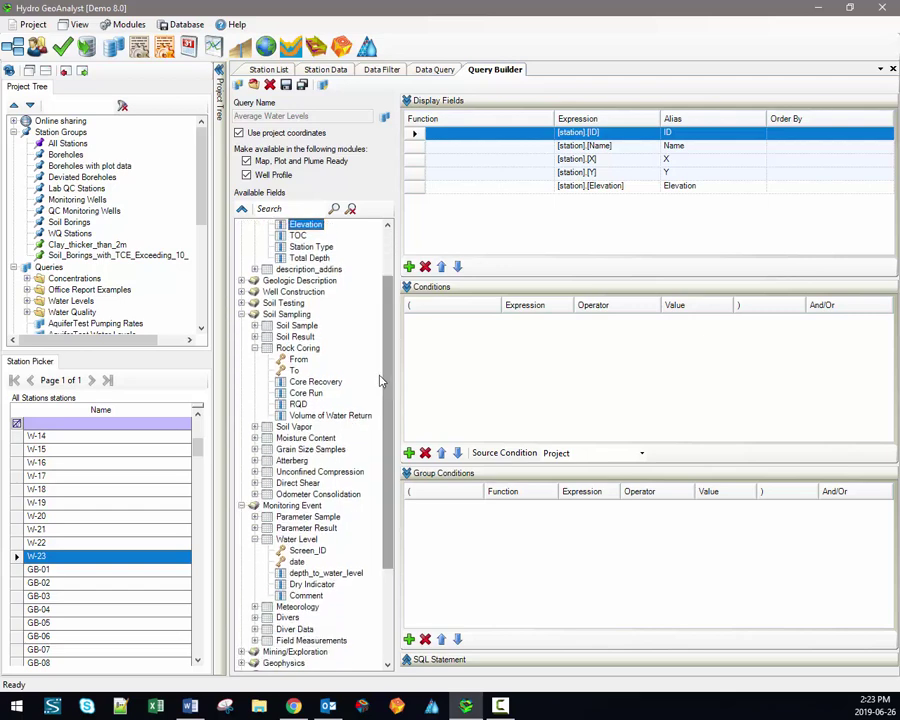
scroll(320, 360, down, 4)
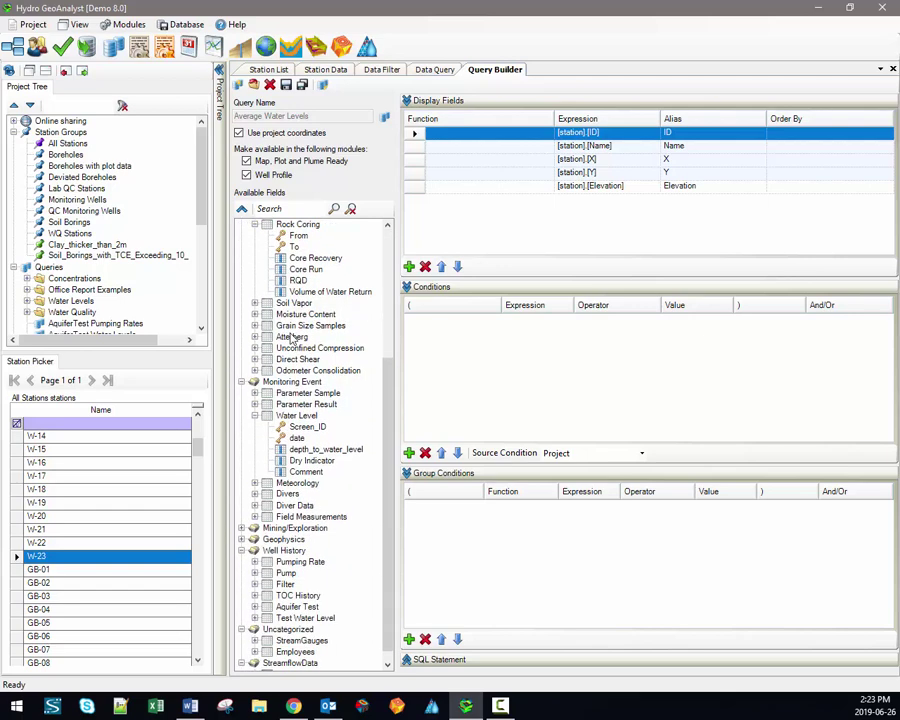
scroll(292, 338, down, 1)
click(291, 370)
click(297, 405)
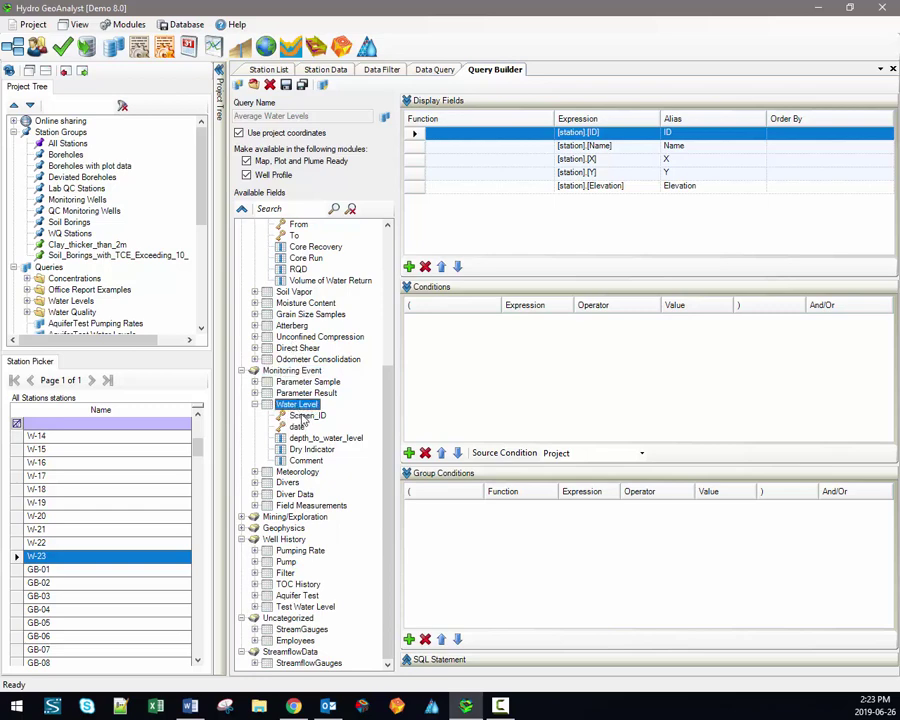
drag(303, 418, 476, 278)
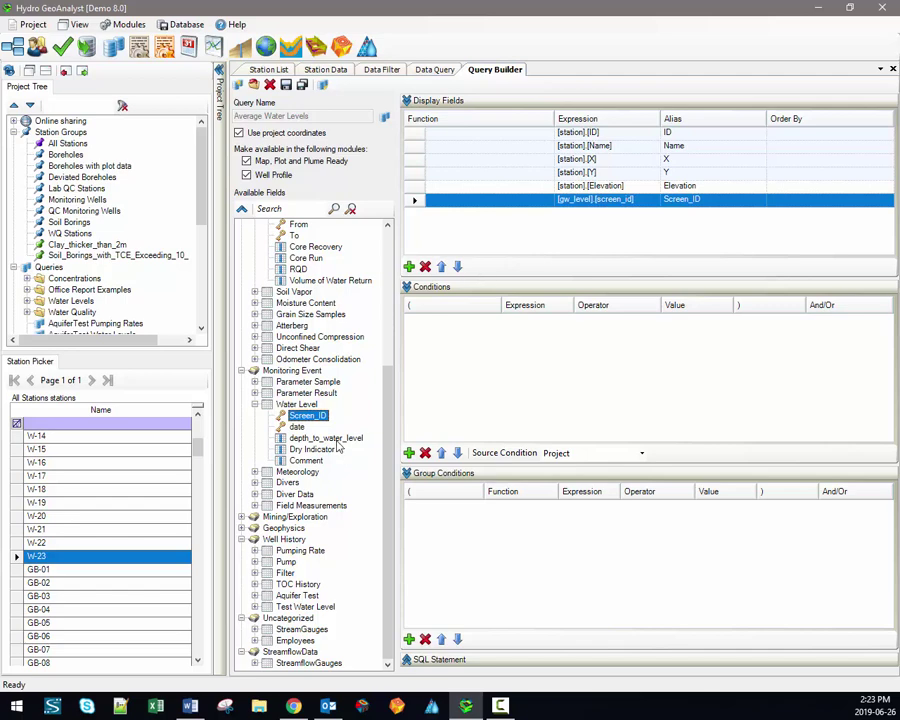
drag(336, 440, 594, 249)
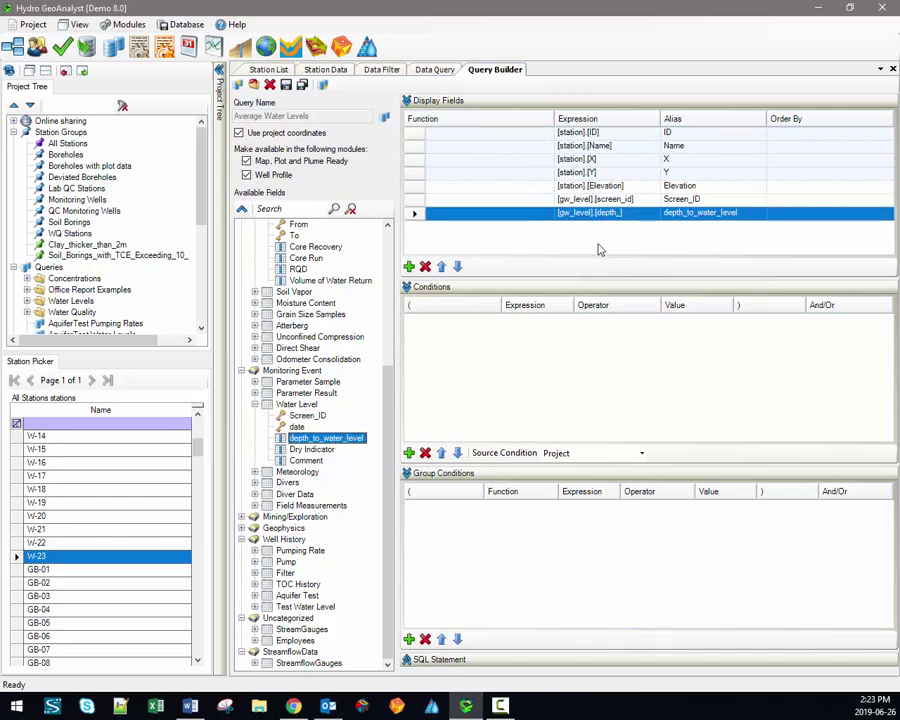
Step: Set the alias of the Elevation display field to "Elevation (mASL)"
click(713, 199)
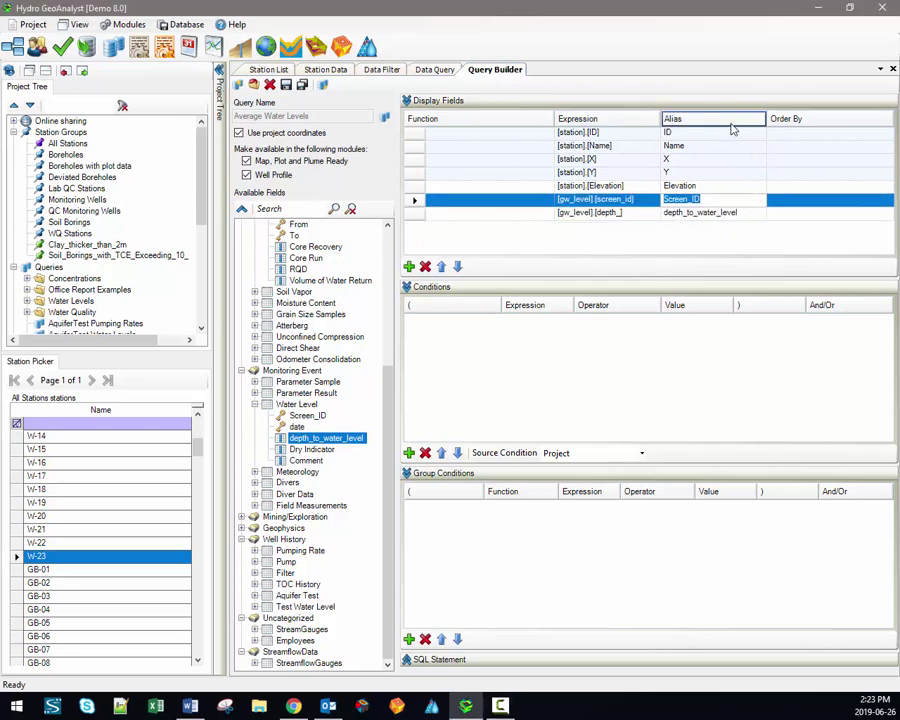
click(726, 187)
click(726, 187)
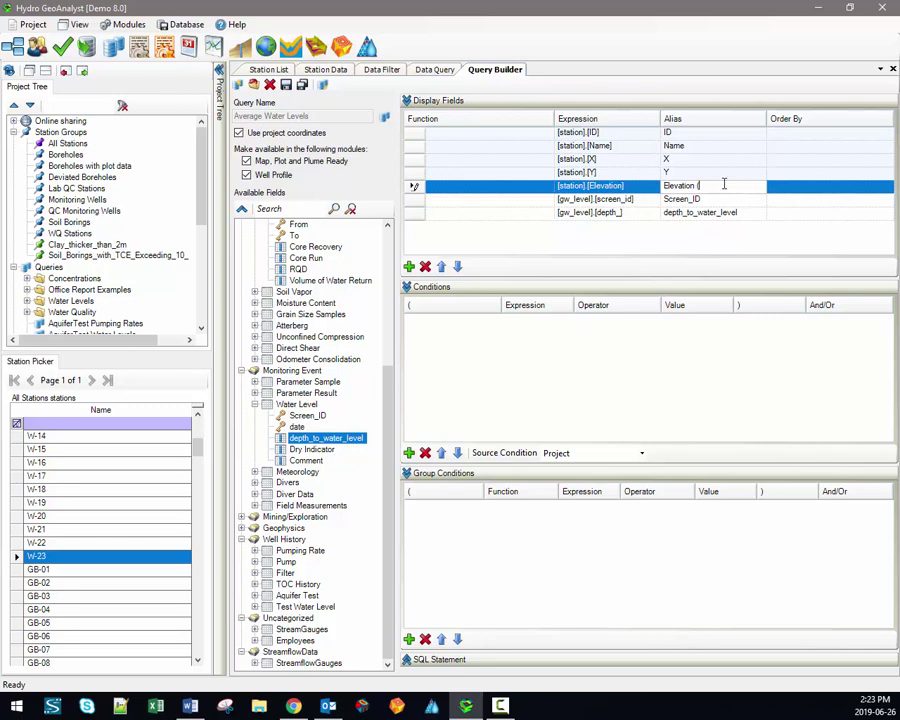
text(L))
Step: Set the alias of the depth_to_water_level display field to "Depth to WL (TOC, m)"
click(740, 213)
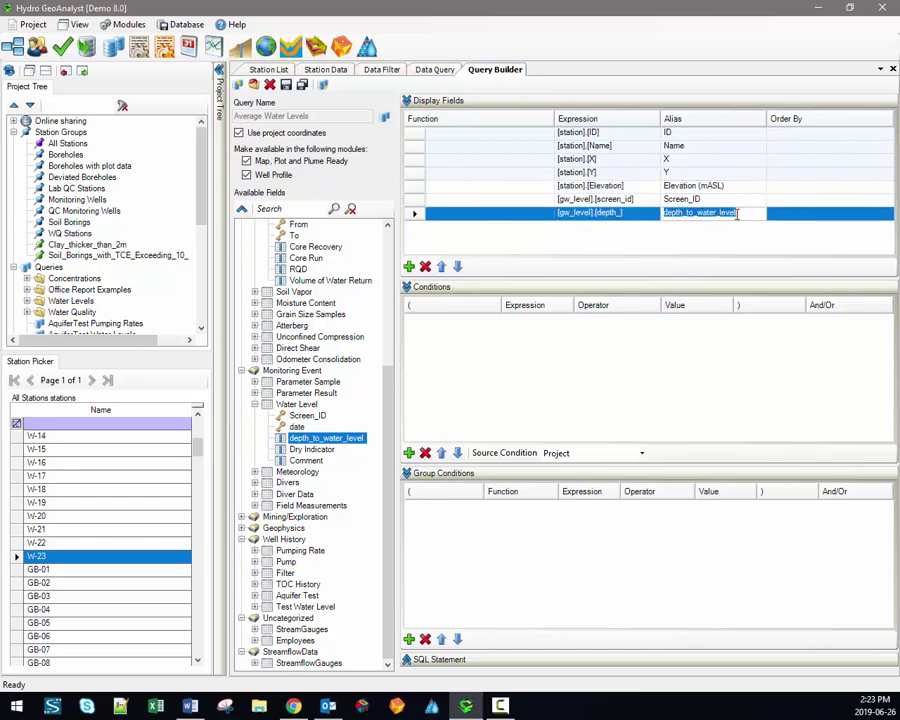
click(747, 214)
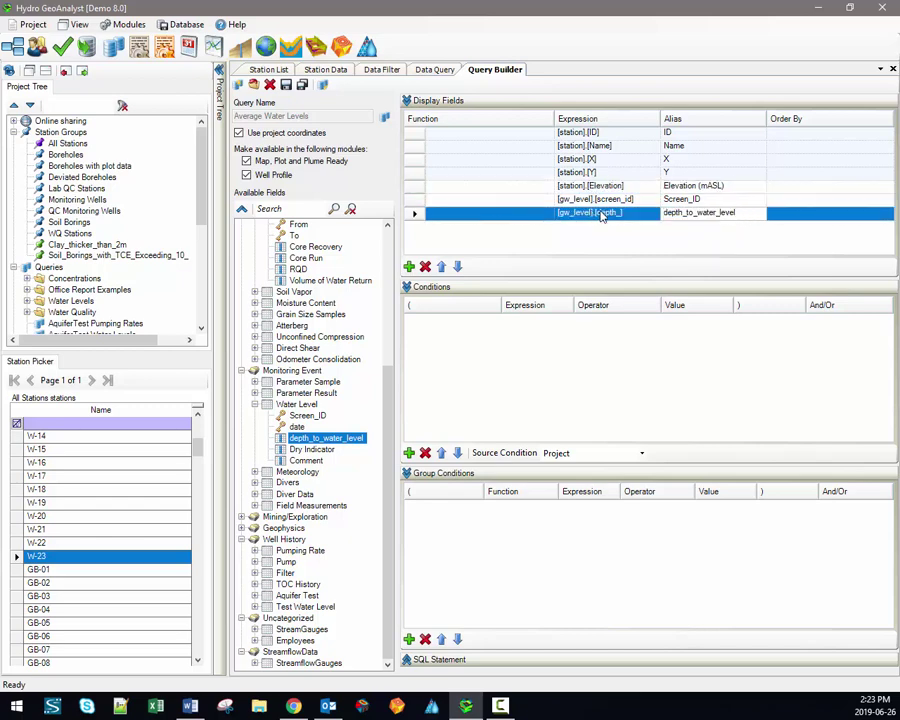
key(shift+Home)
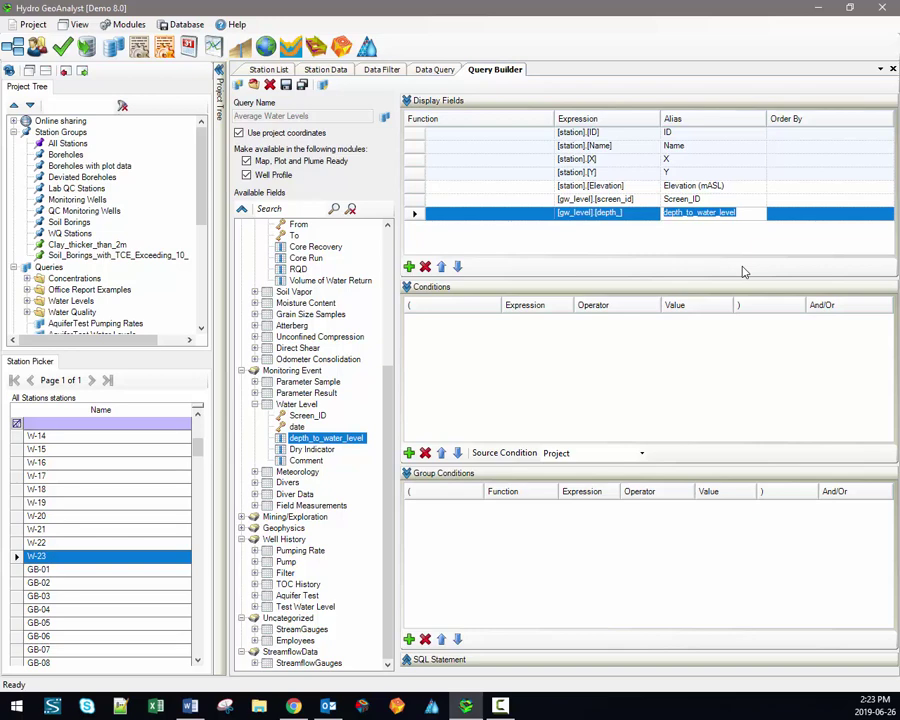
text(Depth to W)
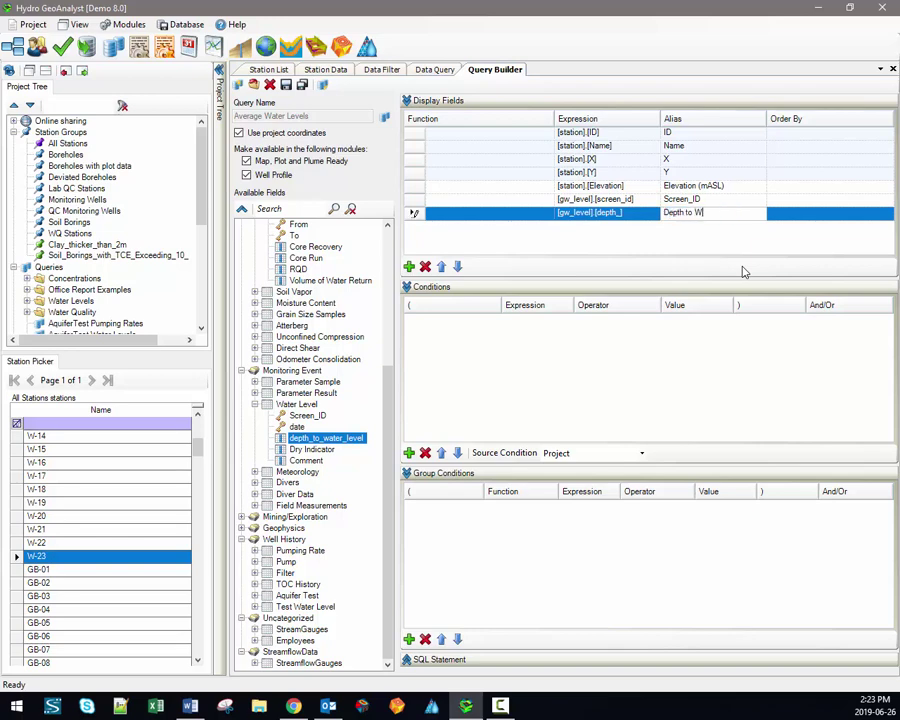
text(L (TOC, m)
click(681, 199)
click(680, 186)
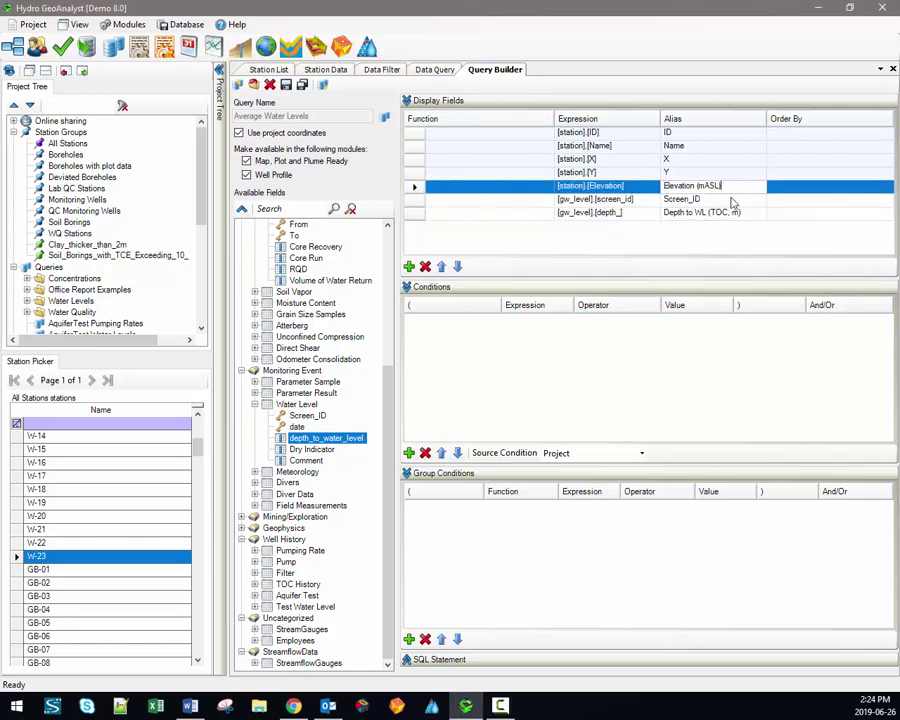
text())
Step: Order the depth to water level field ascending (ASC) and apply the AVG function to it
click(816, 217)
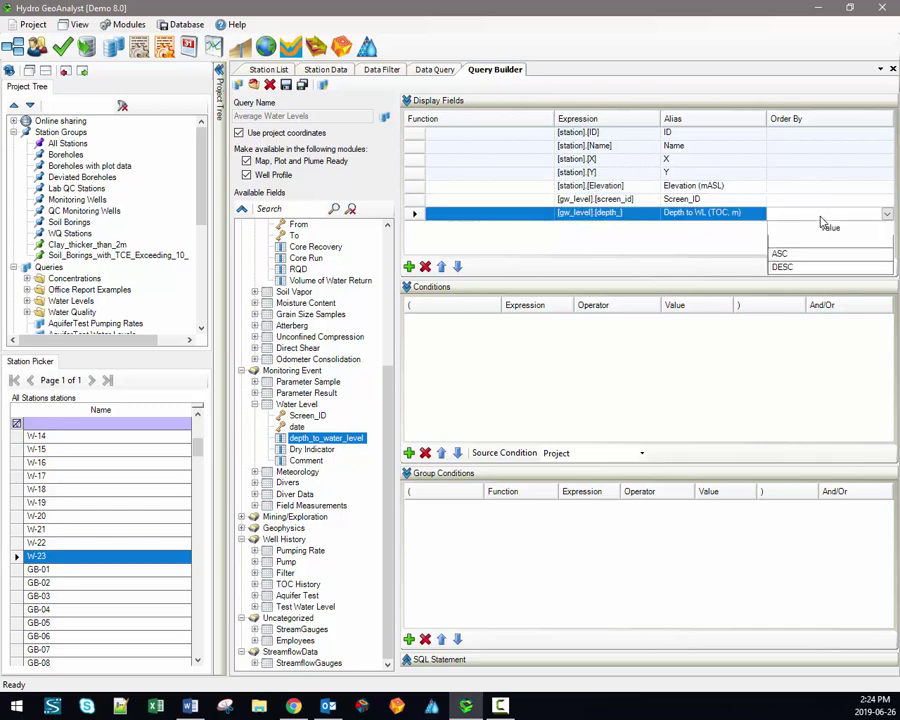
click(780, 255)
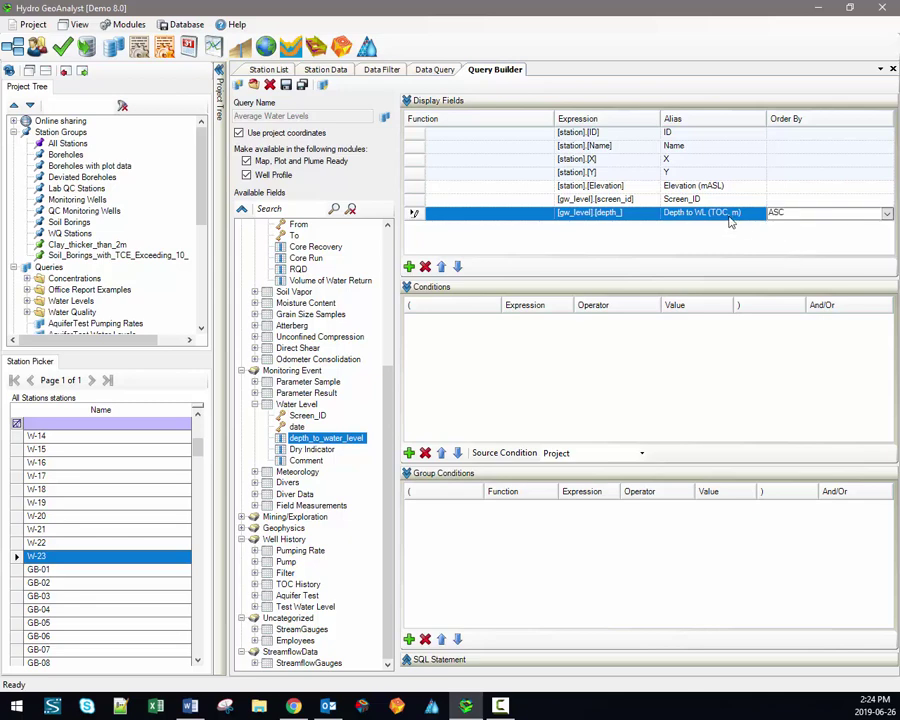
click(735, 212)
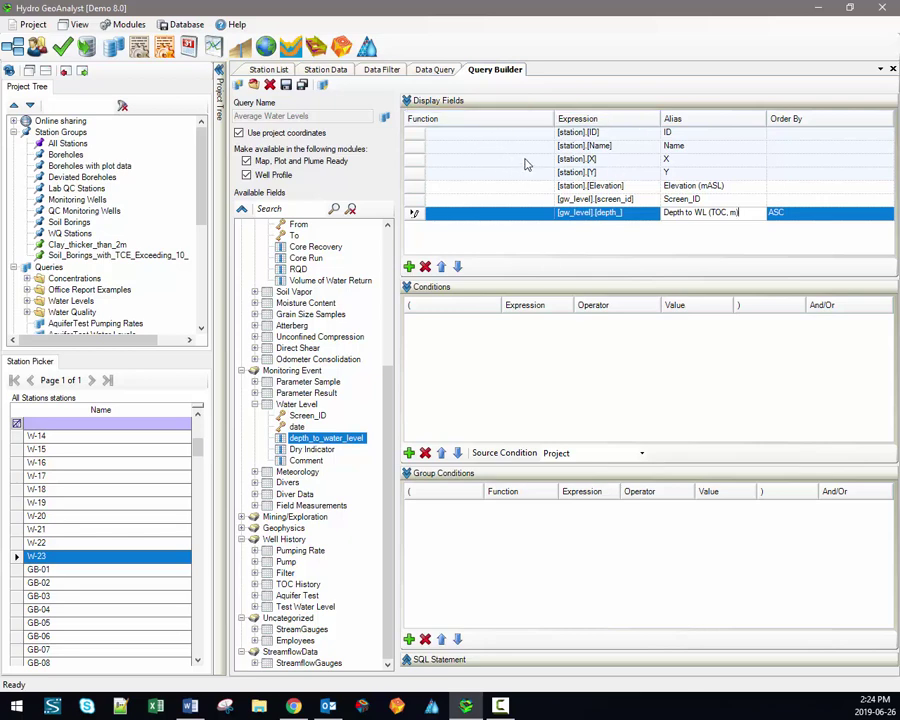
click(546, 213)
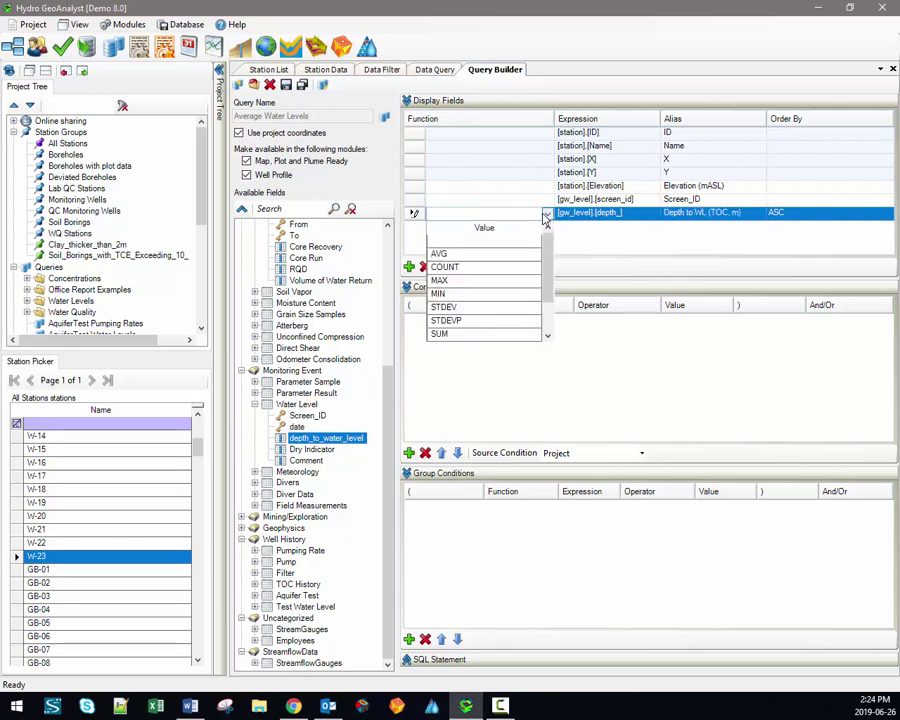
click(442, 256)
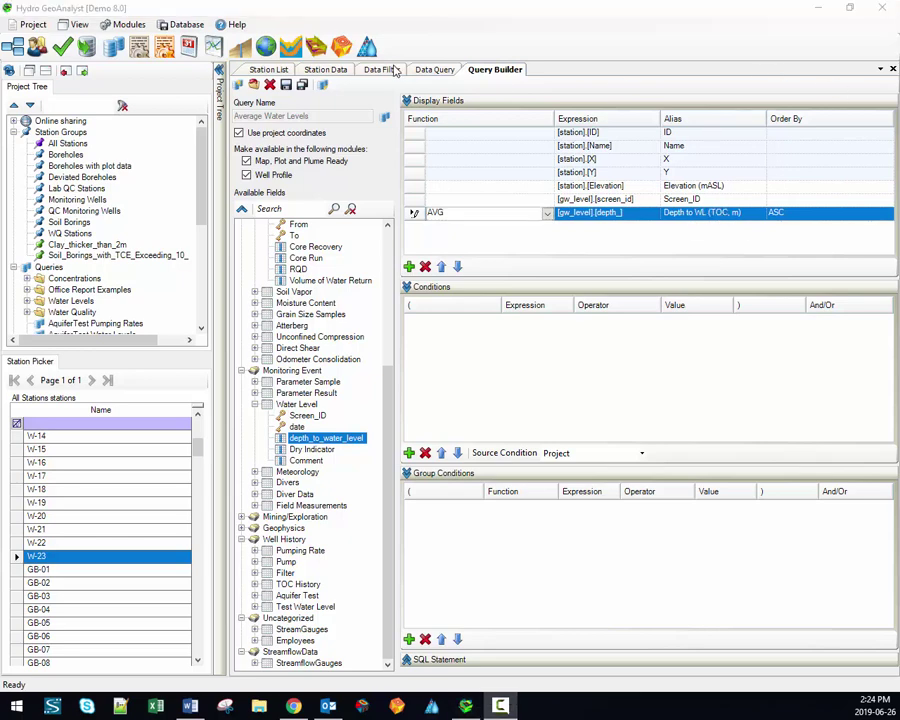
Step: Run the Average Water Levels query and review the average depth to water level for the listed stations
click(325, 88)
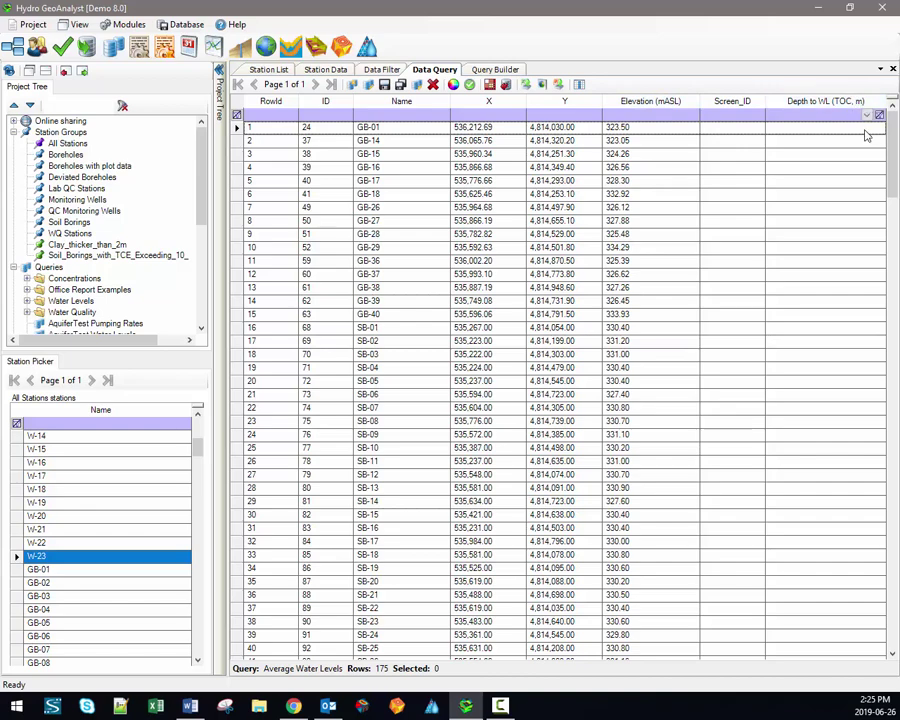
drag(896, 127, 836, 256)
scroll(836, 256, down, 11)
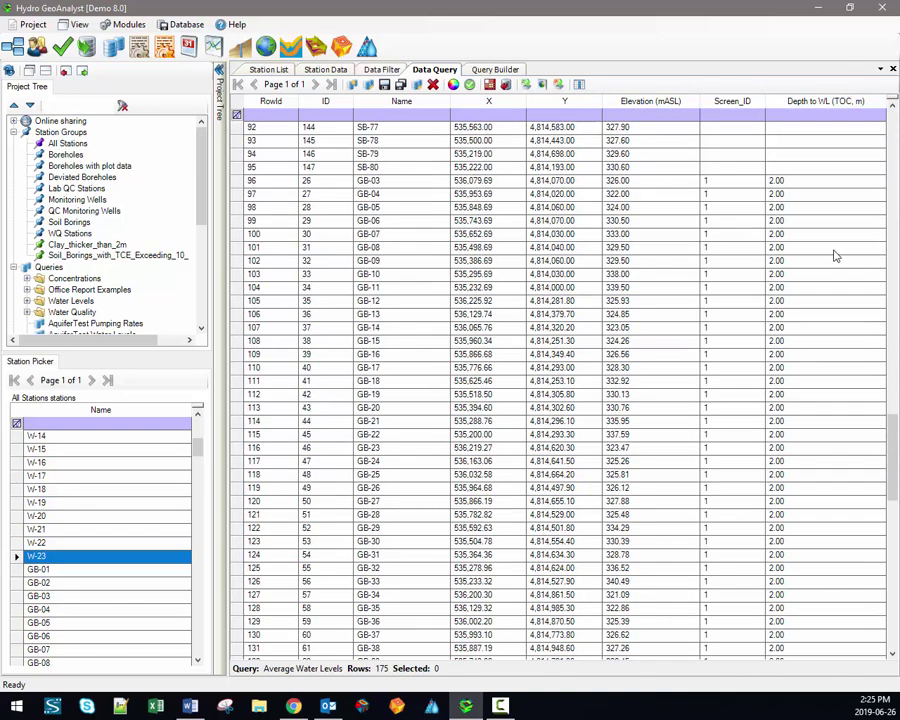
click(355, 247)
scroll(376, 180, down, 8)
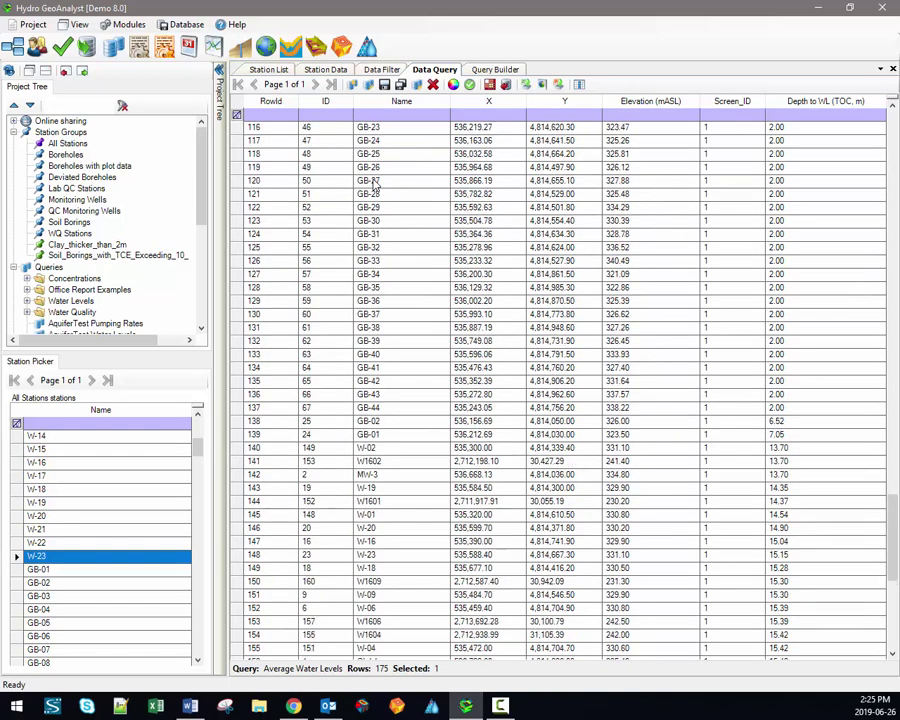
scroll(372, 183, down, 7)
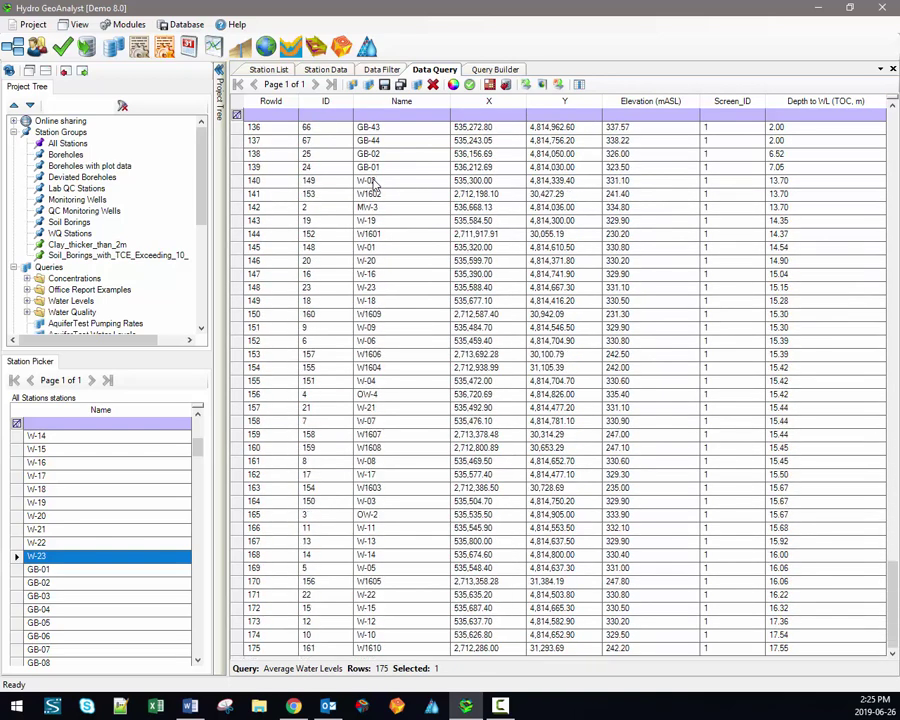
scroll(376, 185, up, 13)
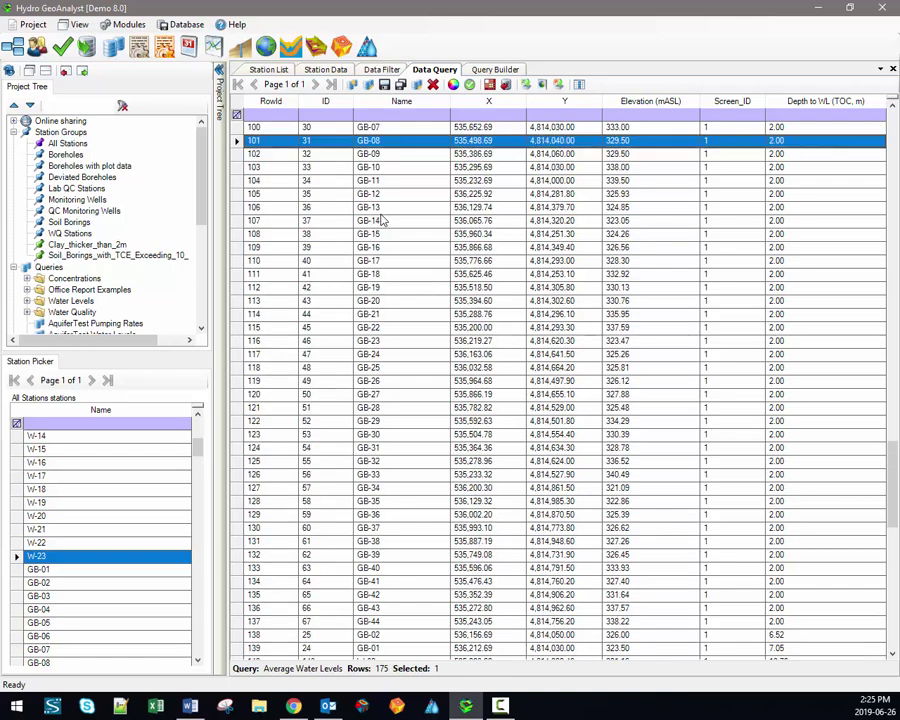
scroll(813, 151, down, 11)
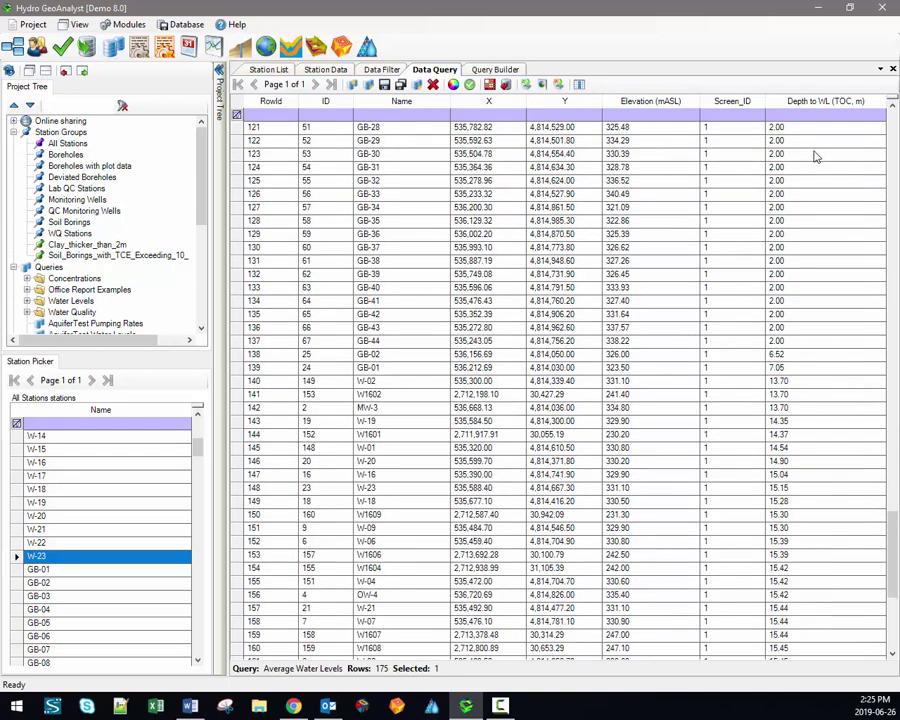
Step: Add a display field to the query with the expression [station].[Elevation]-[gw_level].[depth_], reusing the expressions of the existing fields
scroll(811, 202, down, 2)
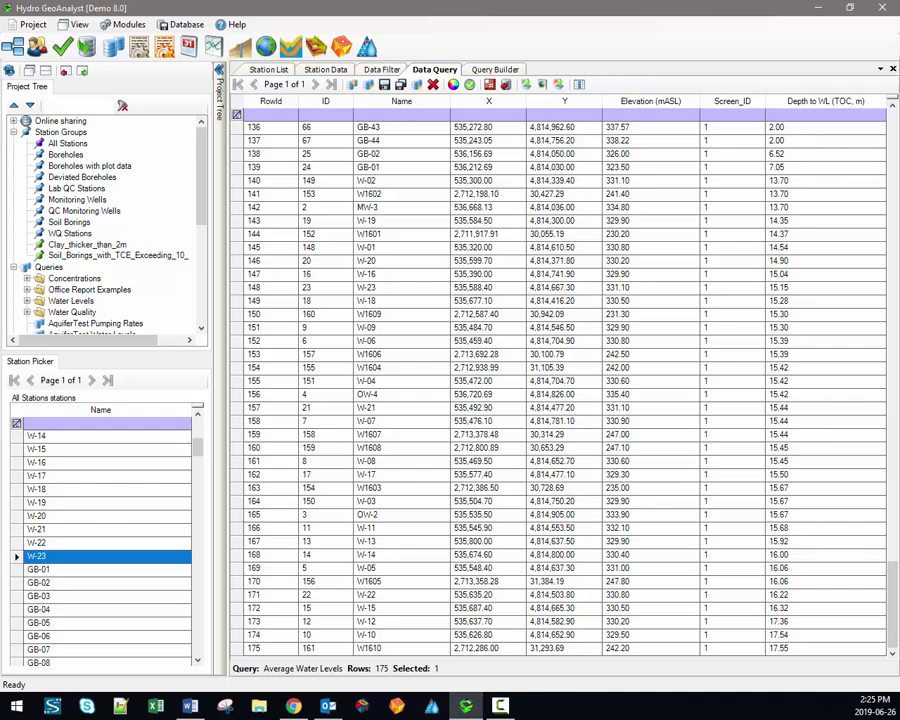
click(488, 70)
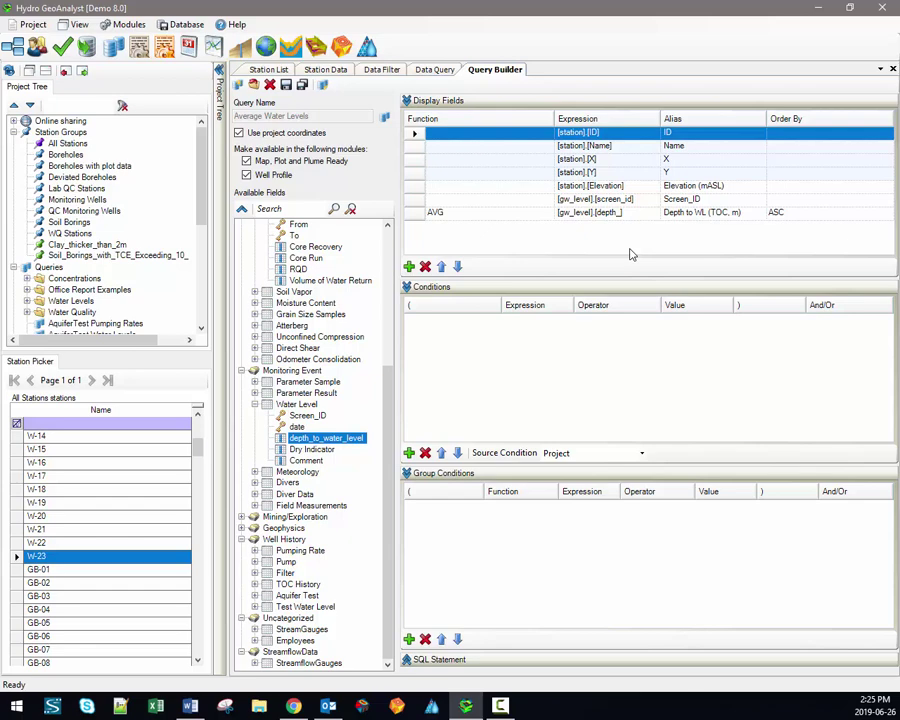
click(409, 267)
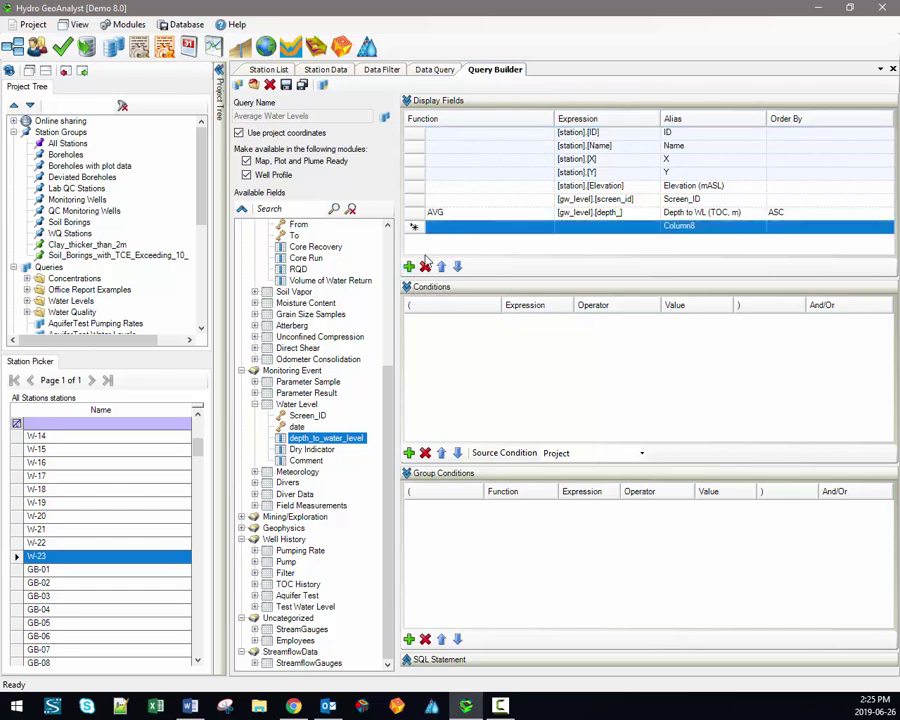
click(625, 200)
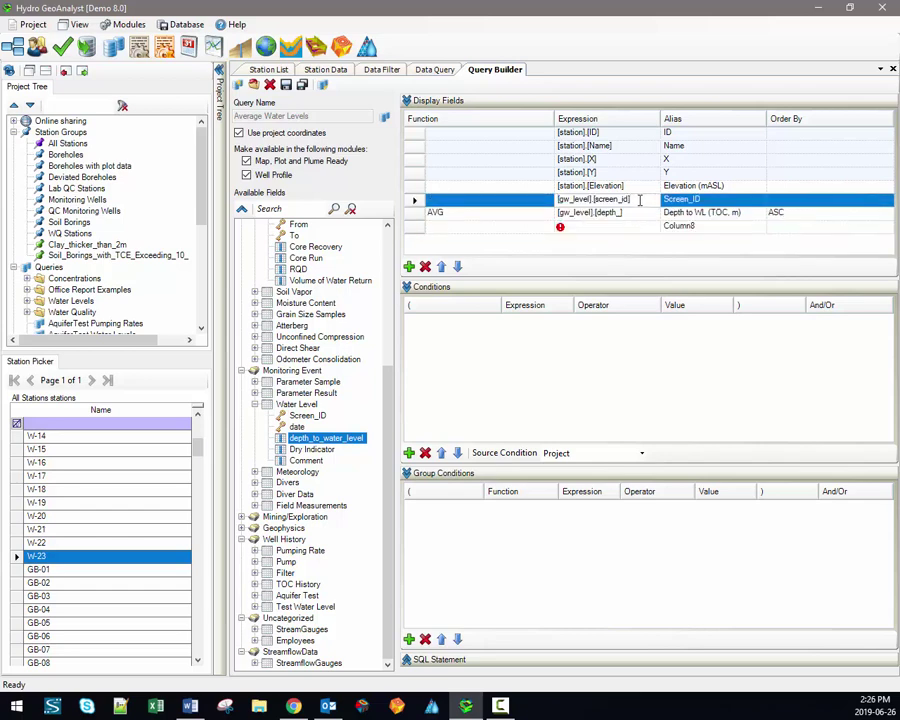
click(628, 185)
key(ctrl+c)
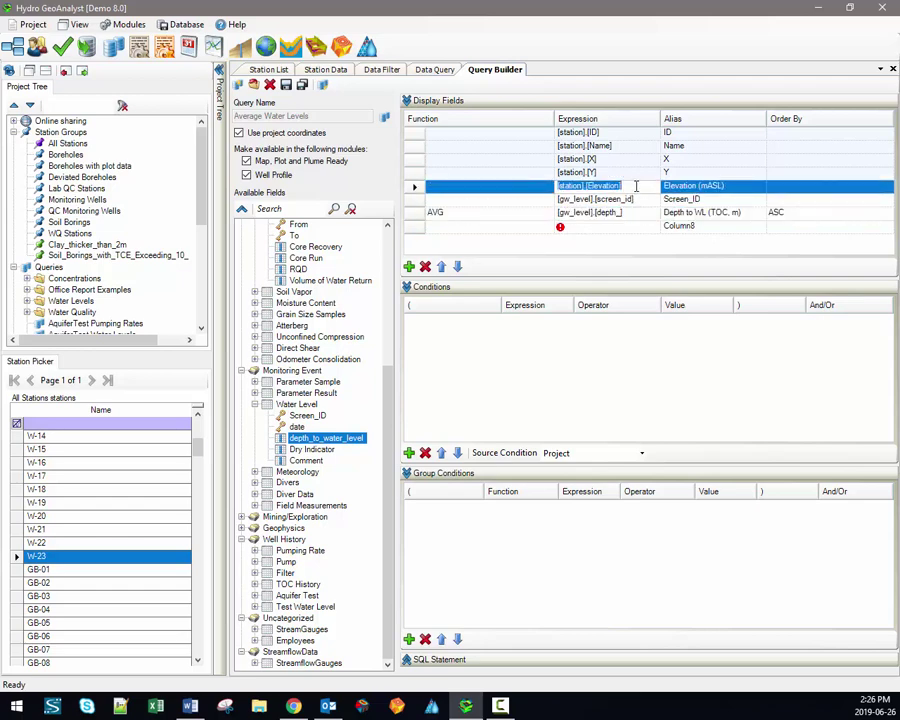
click(588, 226)
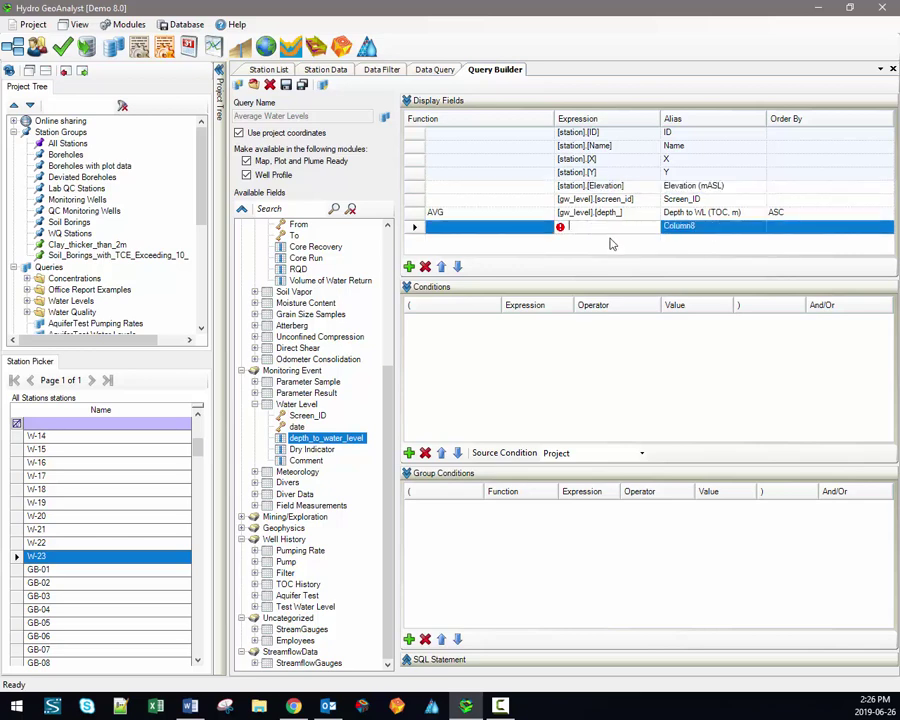
key(ctrl+v)
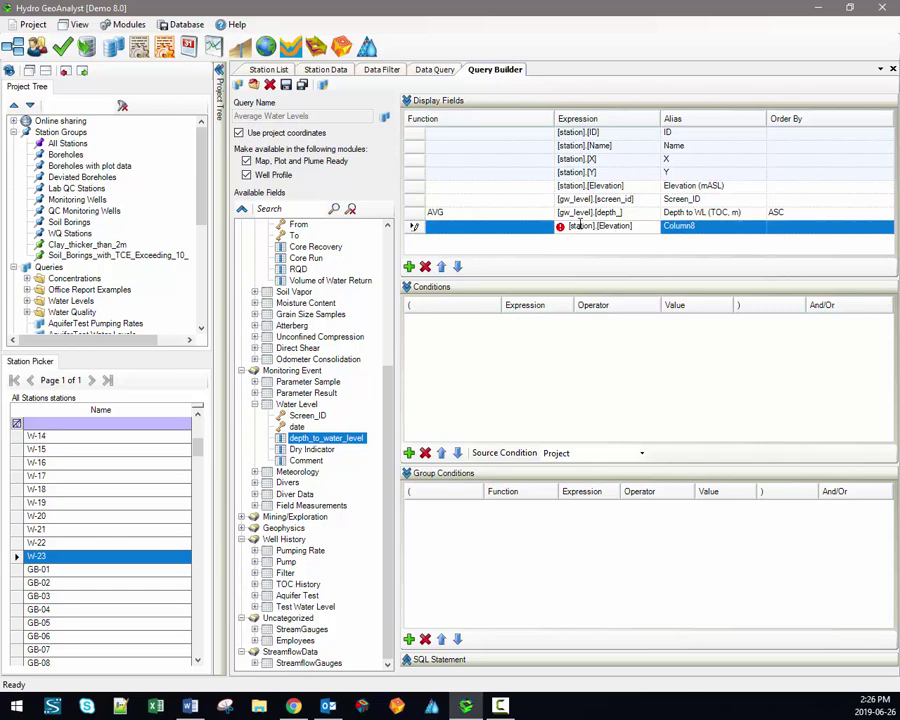
click(630, 213)
key(ctrl+c)
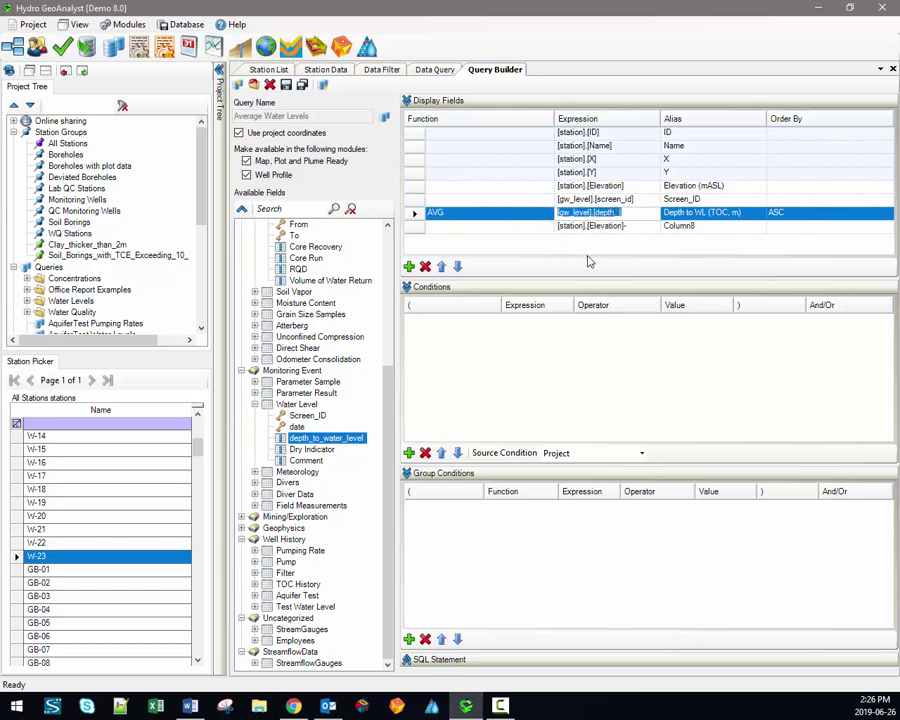
click(646, 227)
key(ctrl+v)
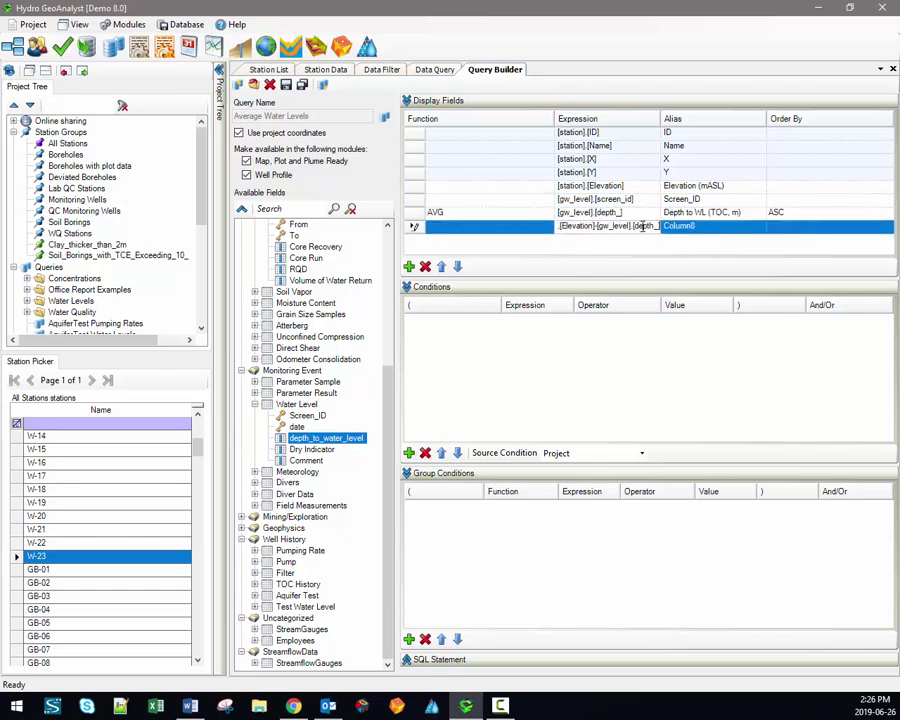
Step: Set the alias of the elevation-minus-depth display field to "Depth to WL (mASL)"
click(780, 227)
key(shift+Tab)
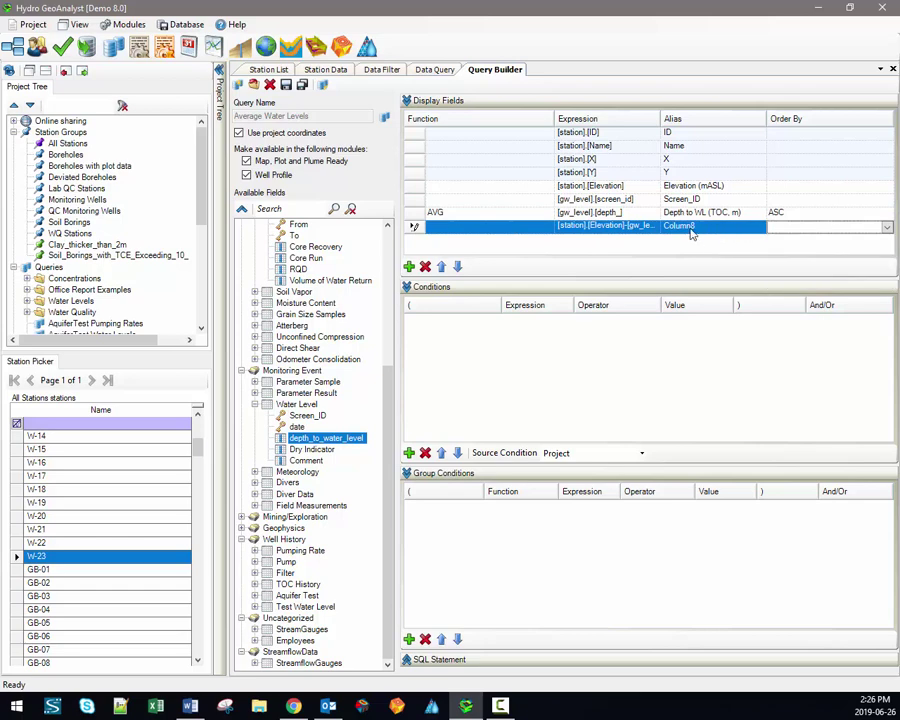
text(Depth to WL (mASL)
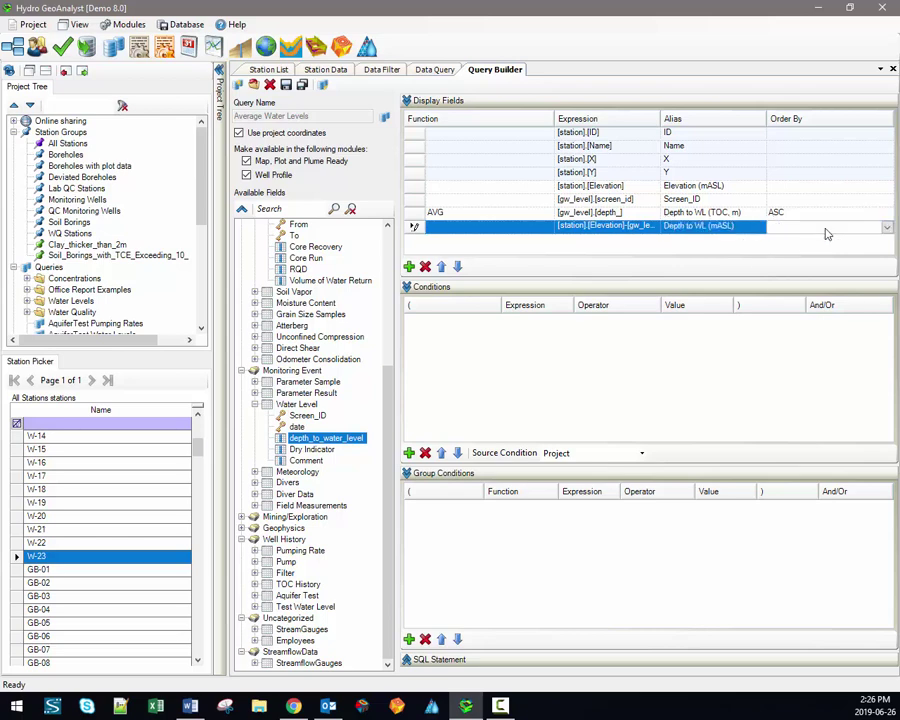
Step: Order the Depth to WL (mASL) field ascending (ASC) and apply the AVG function to it
click(826, 229)
click(789, 268)
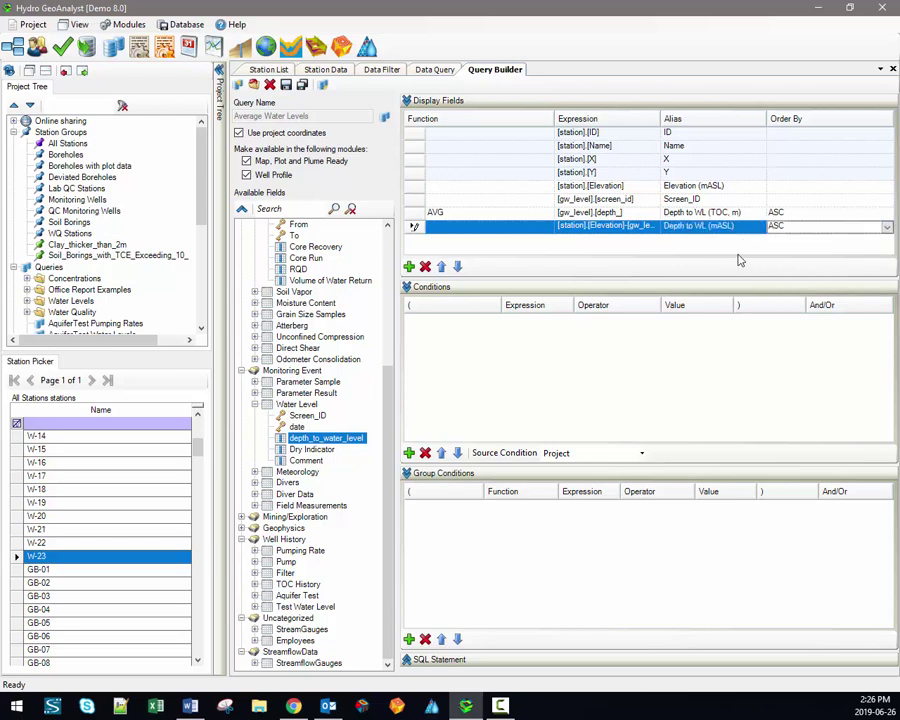
click(500, 226)
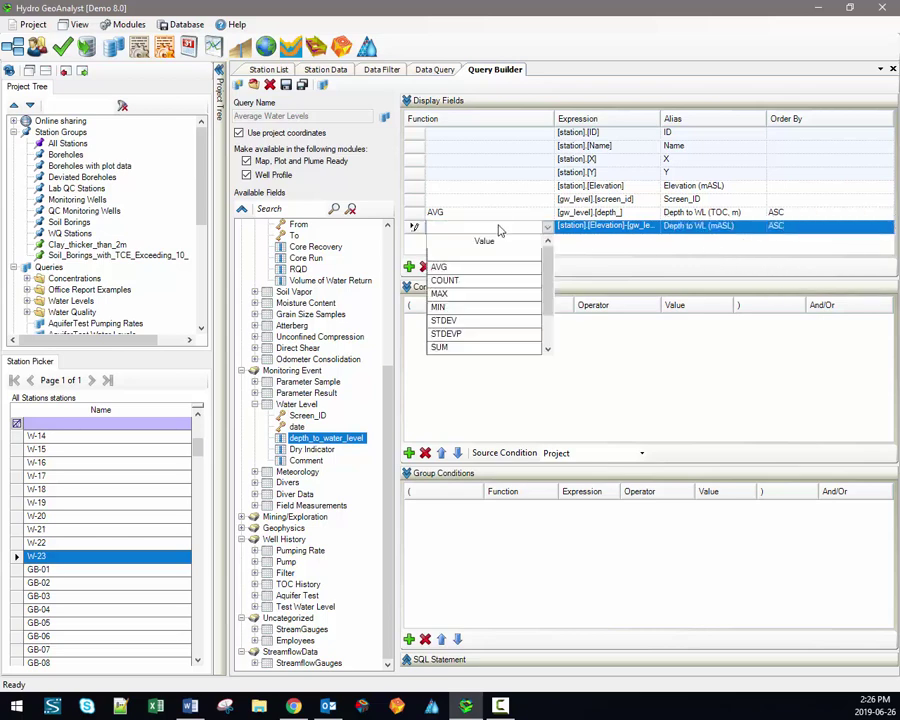
click(462, 262)
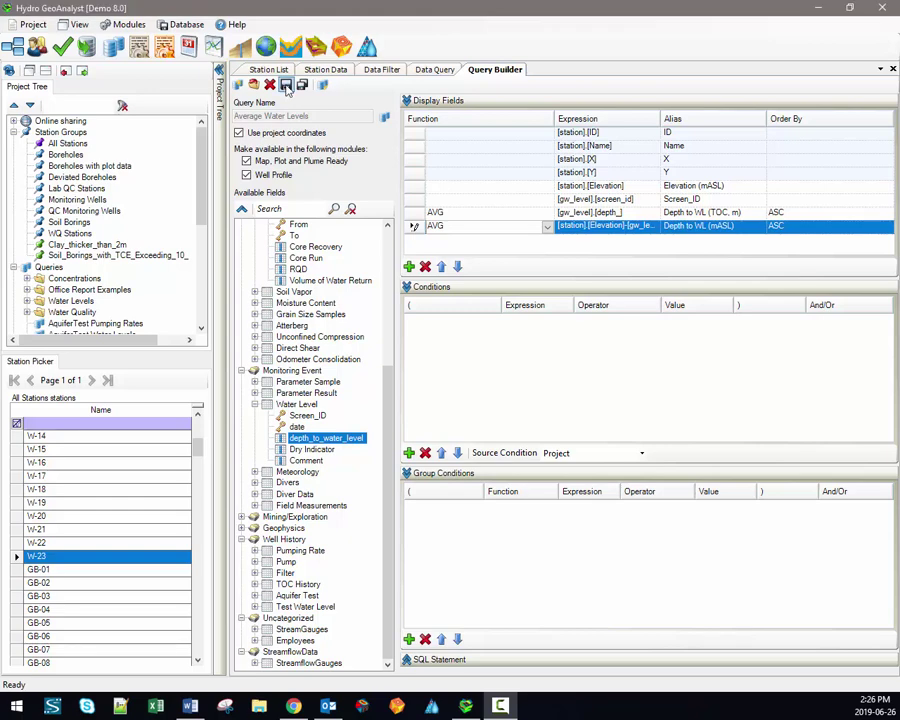
Step: Run the Average Water Levels query with the added field and return to its definition in the Query Builder
click(321, 85)
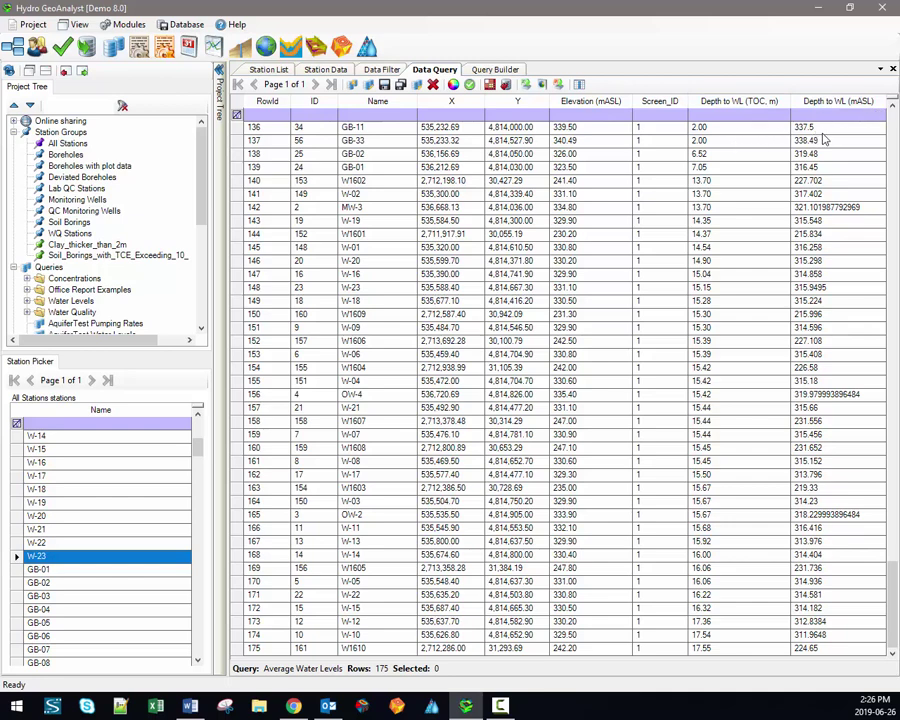
click(499, 71)
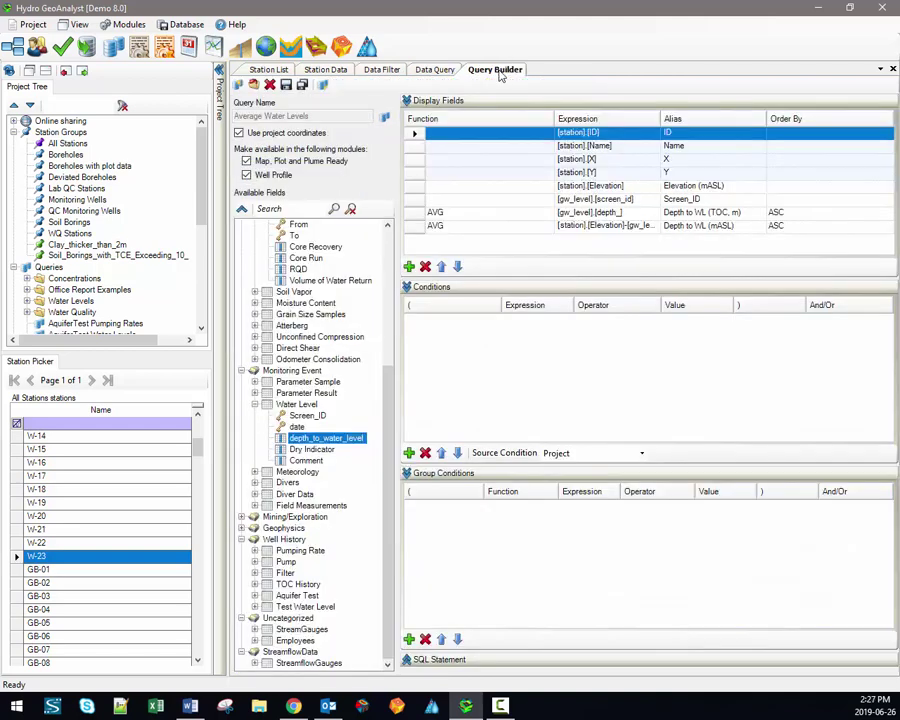
key(alt+Tab)
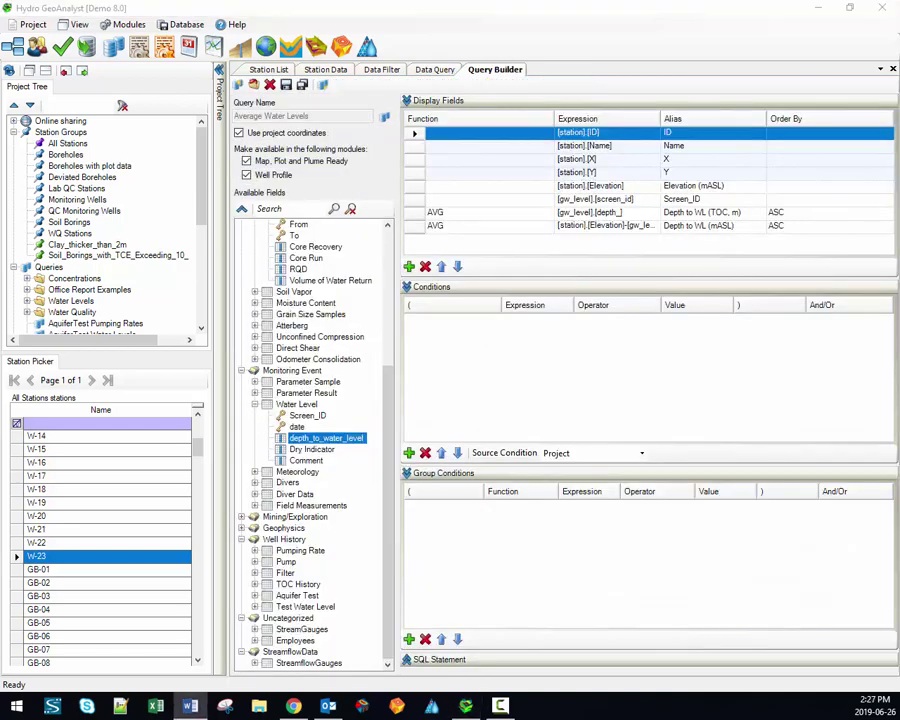
click(605, 408)
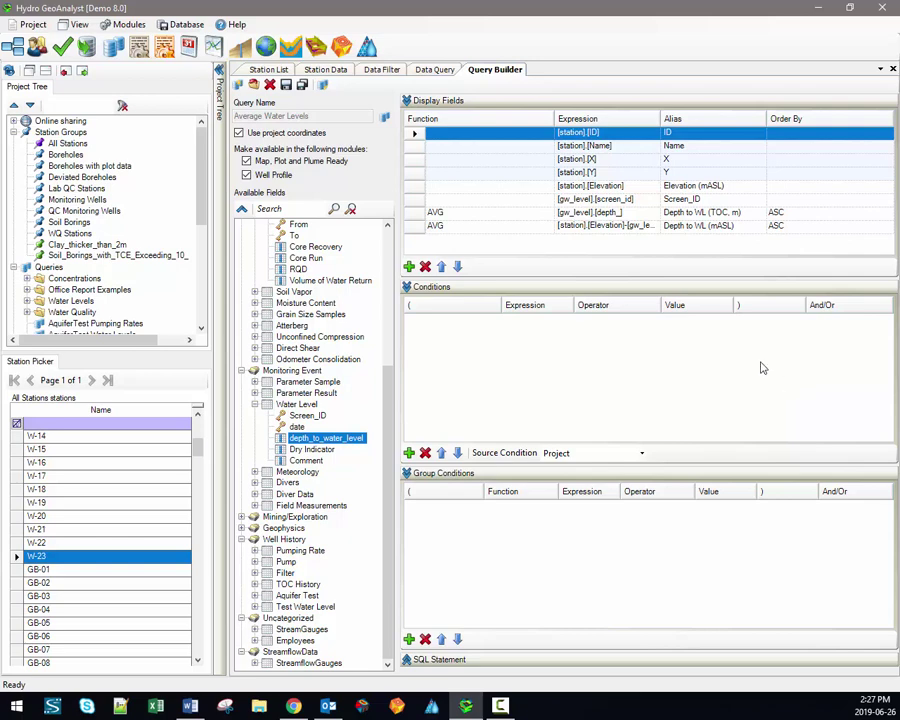
Step: Add the "to" field of the Screen table under Well Construction as a query condition
click(241, 371)
scroll(247, 381, up, 2)
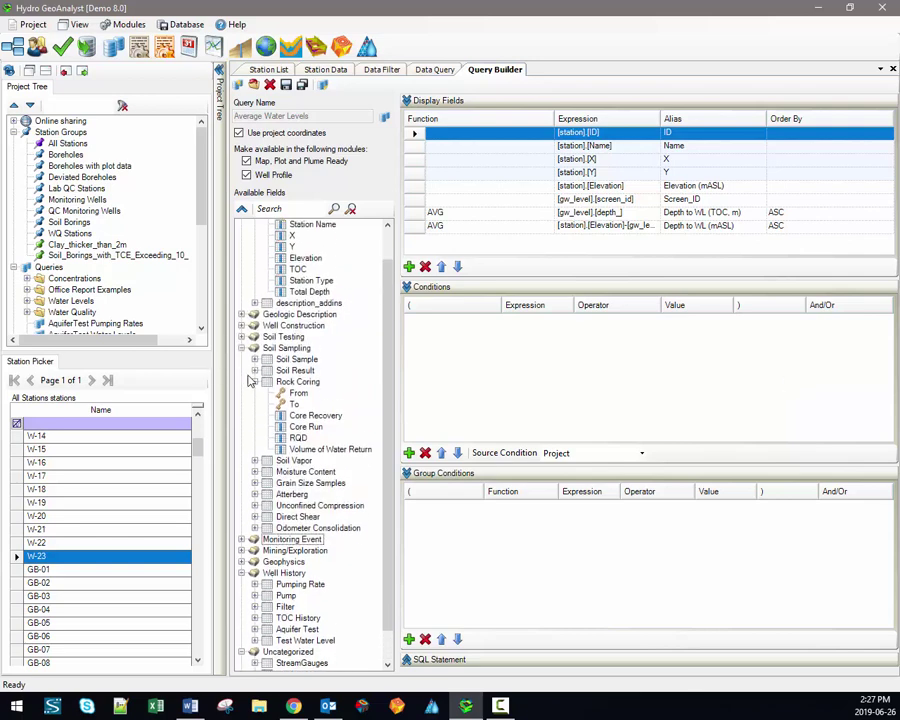
click(241, 337)
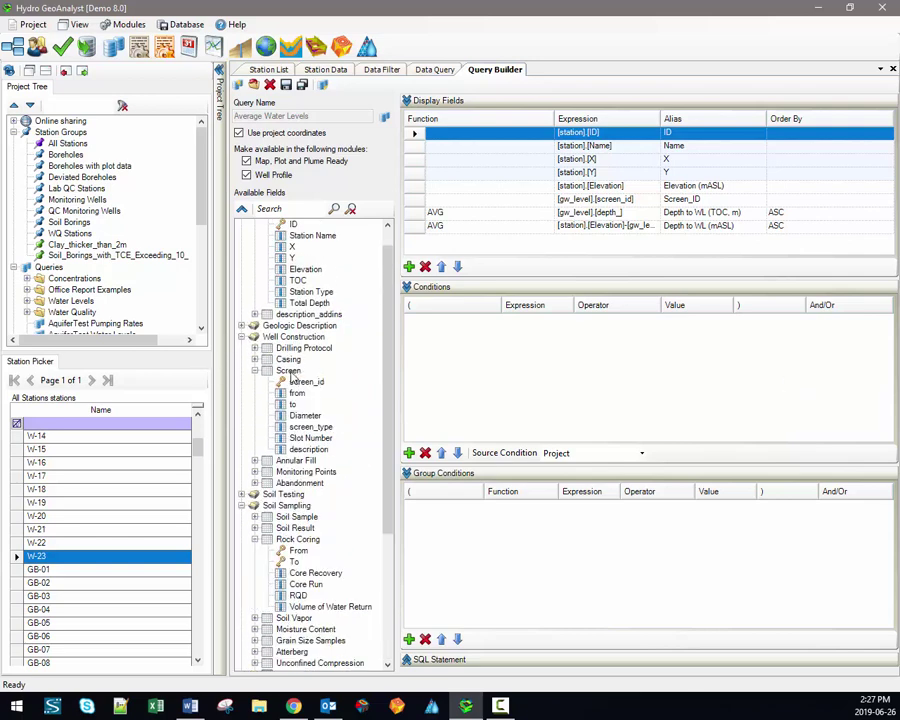
click(288, 371)
click(293, 404)
drag(293, 404, 572, 363)
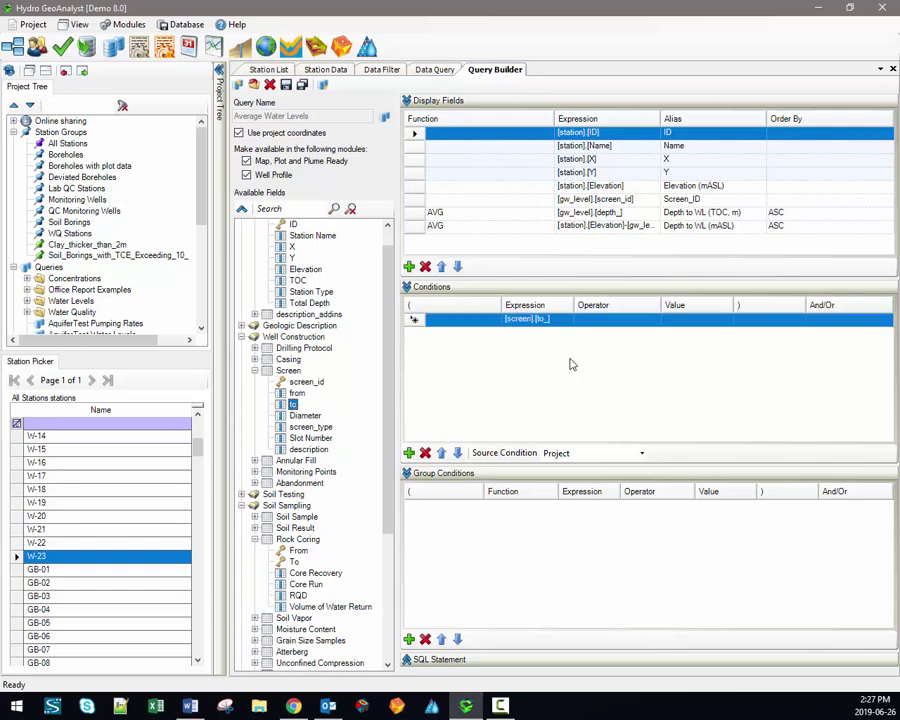
Step: Set the [screen].[to_] condition to >= 10 and check the available And/Or options, leaving them blank
click(652, 320)
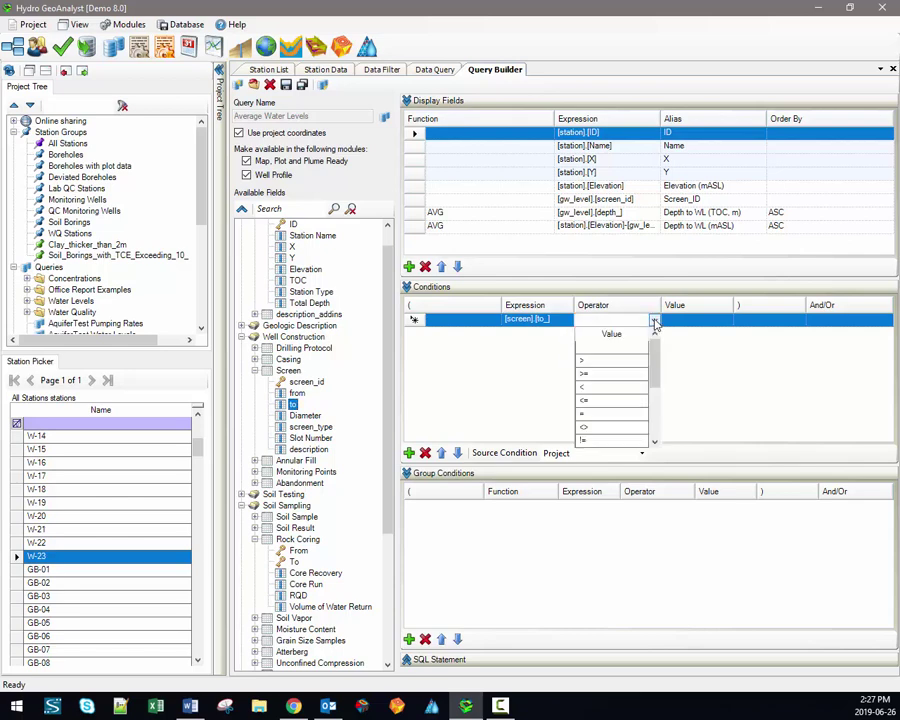
click(594, 371)
click(654, 320)
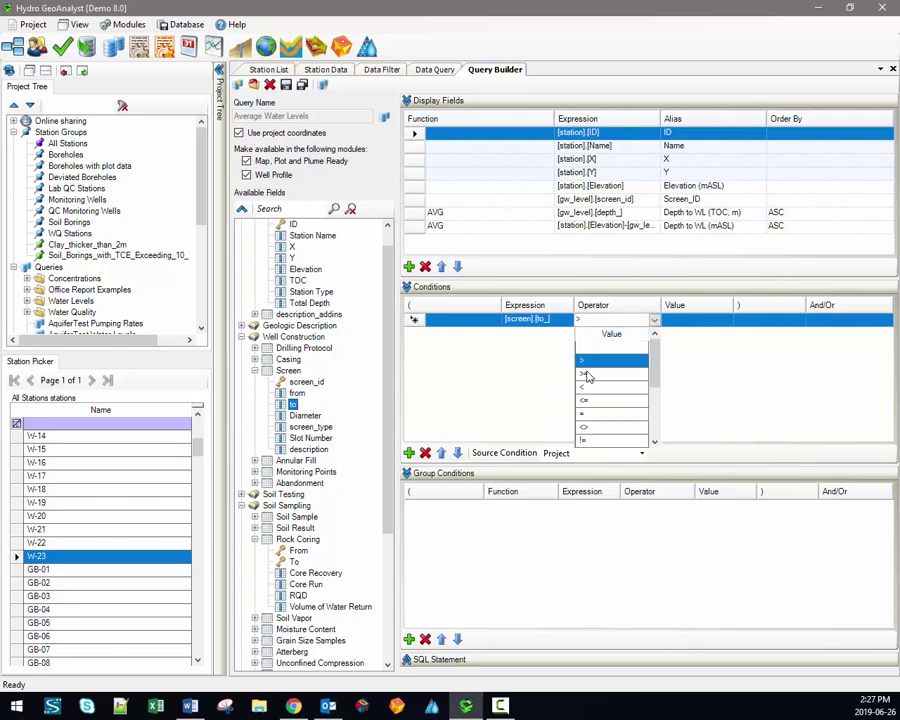
click(594, 385)
click(684, 321)
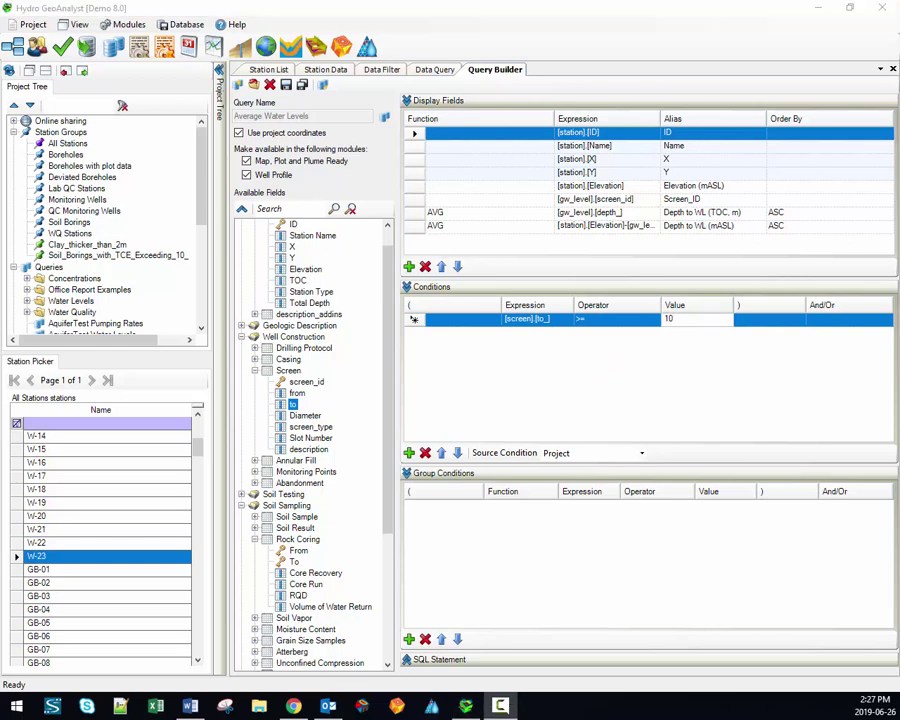
click(716, 372)
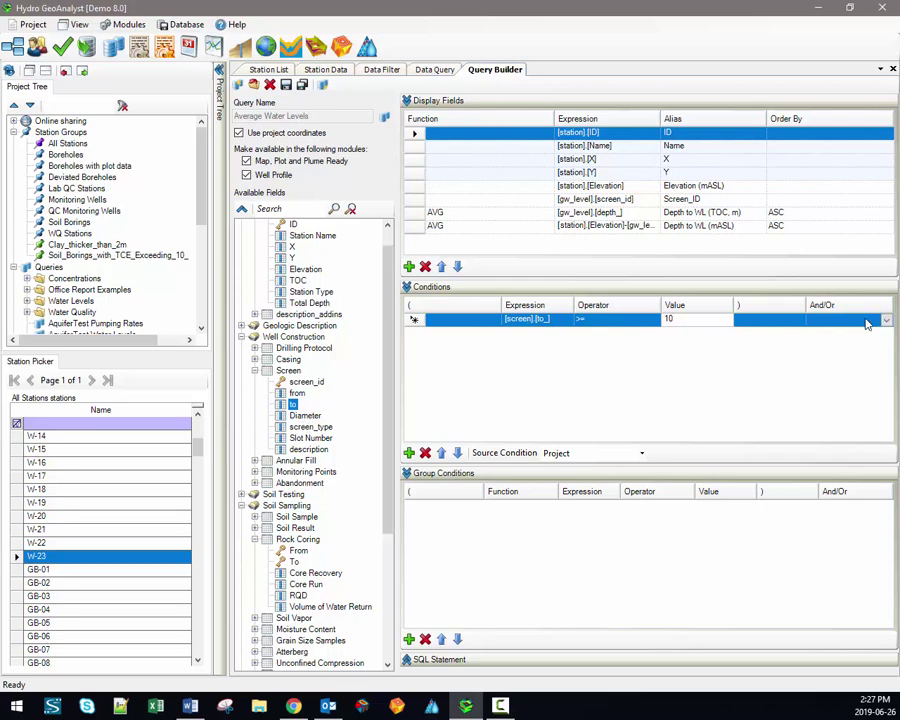
click(881, 323)
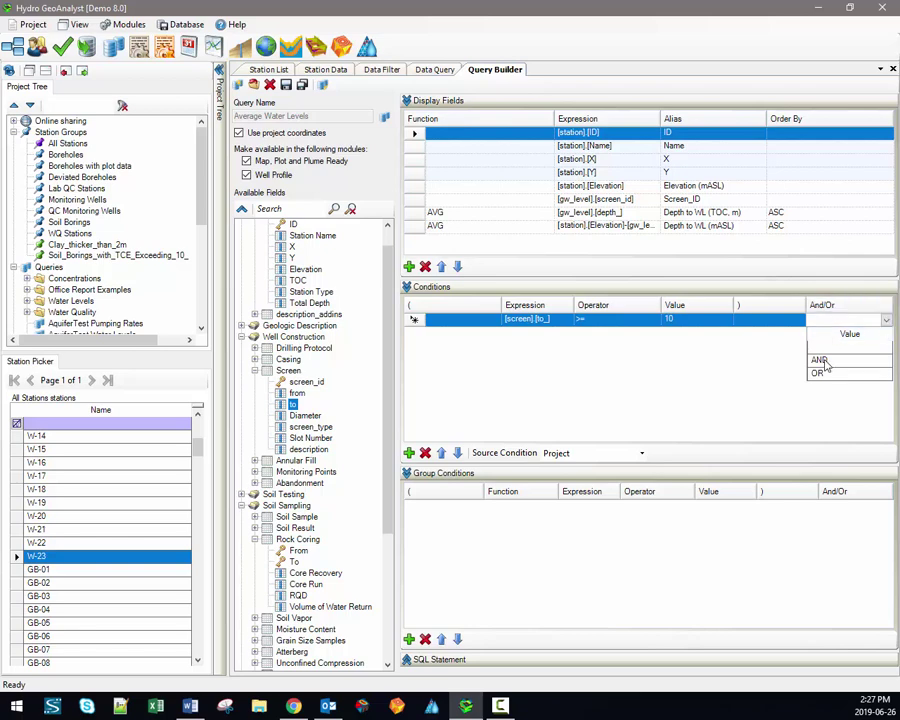
click(685, 370)
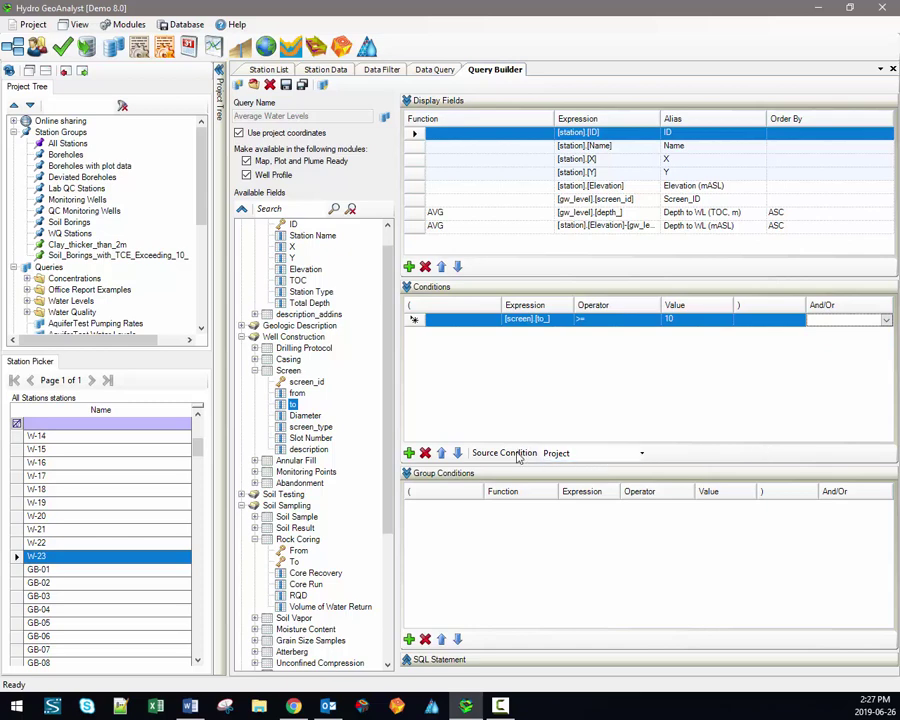
Step: Try Station Group as the source condition, view the selectable station groups, and restore Project as the source
click(587, 457)
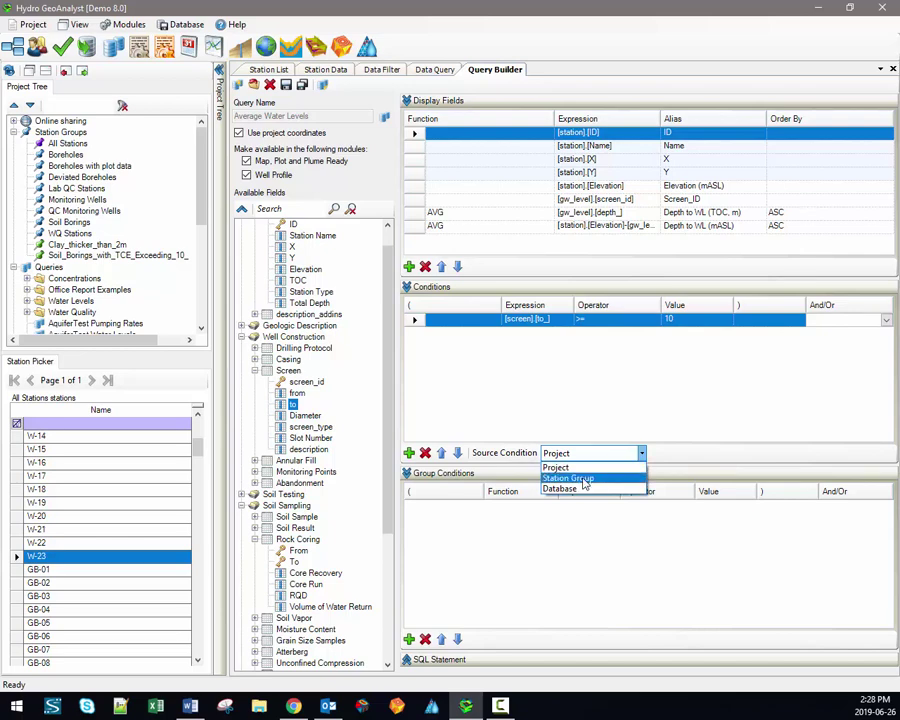
click(584, 480)
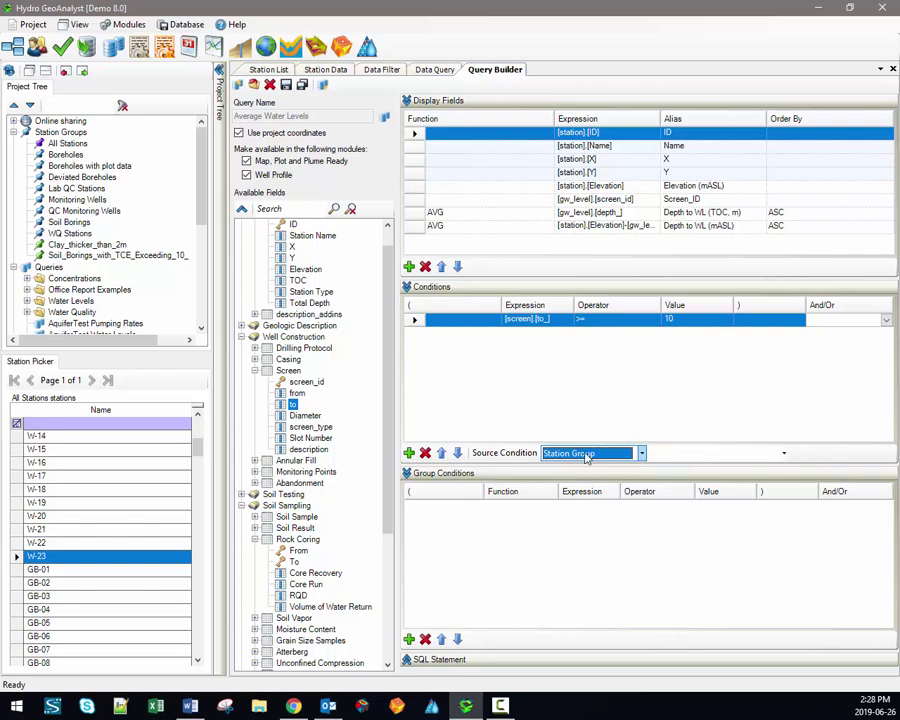
click(717, 454)
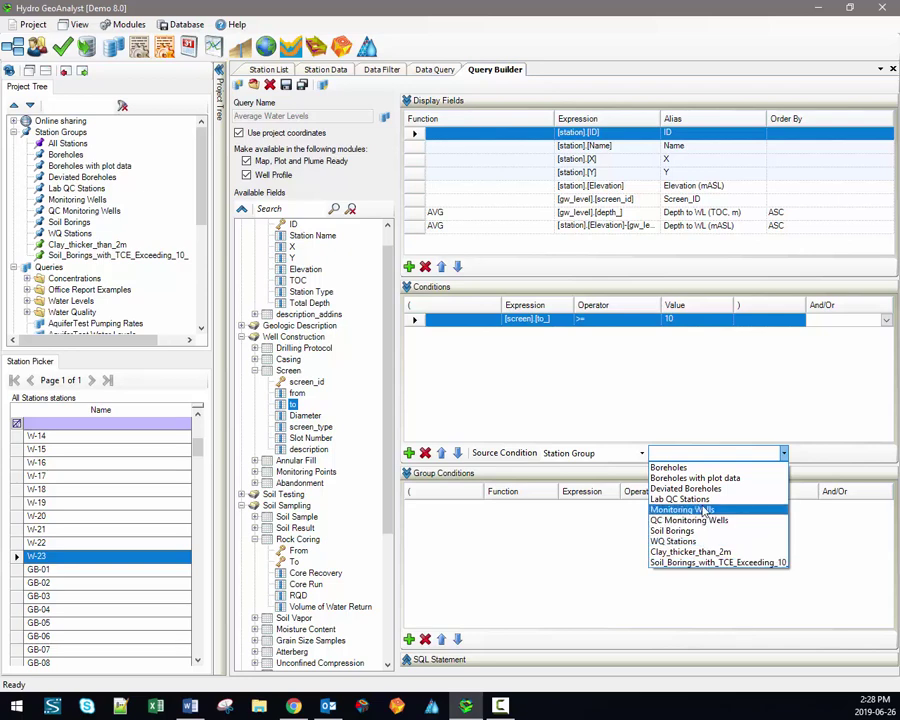
click(641, 453)
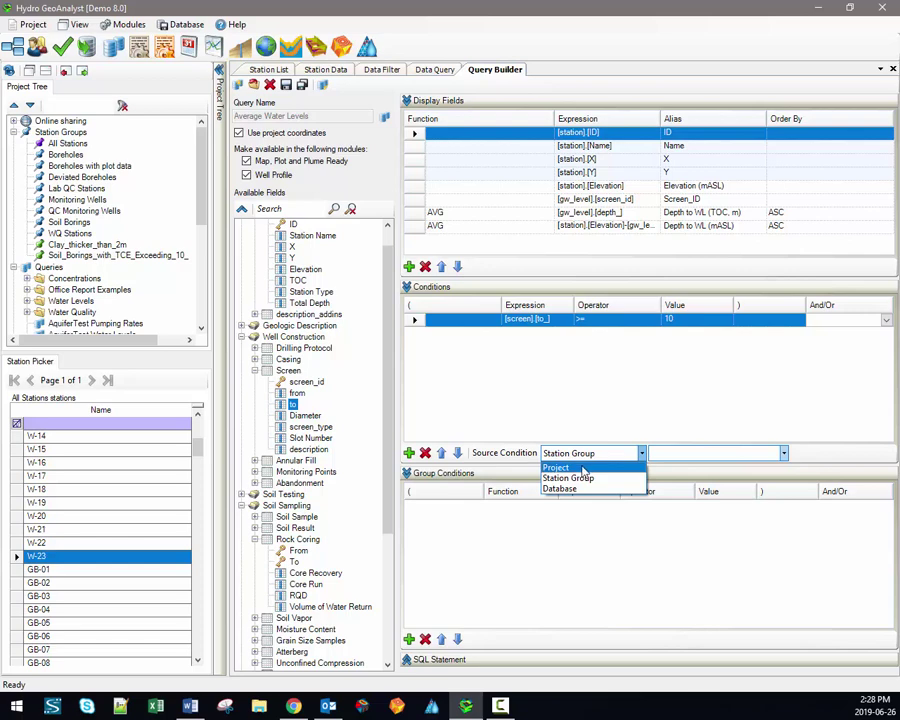
click(583, 468)
click(585, 454)
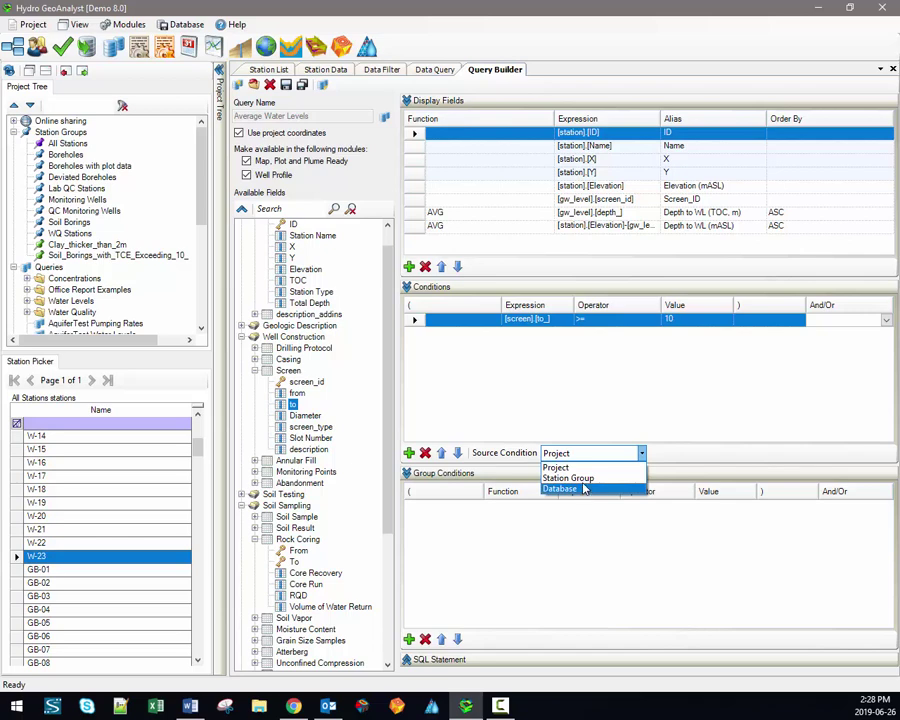
click(582, 467)
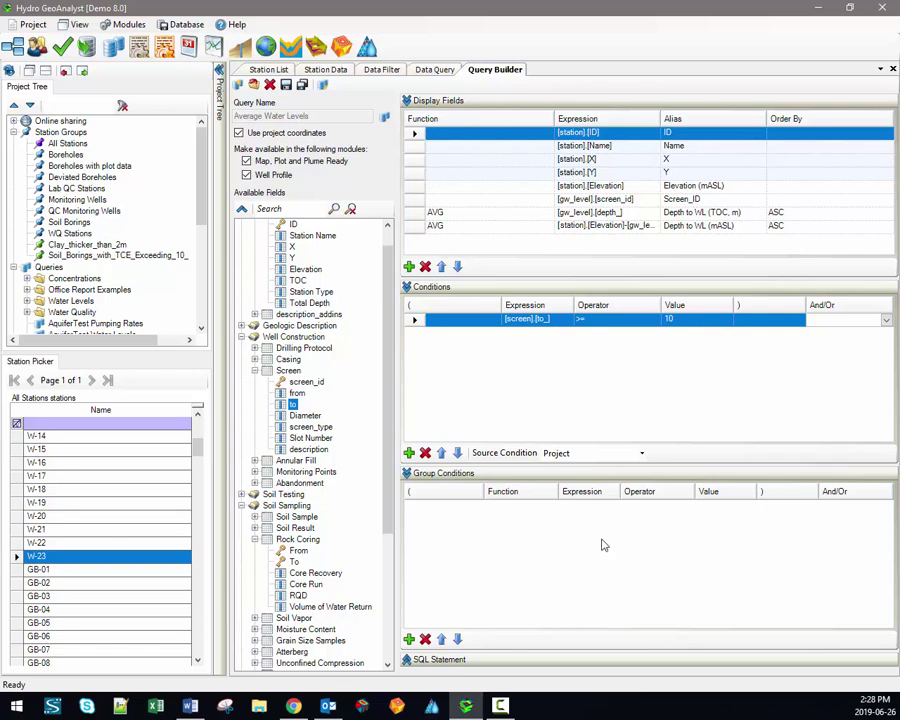
Step: Add the depth_to_water_level field of the Water Level table under Monitoring Event to the query's group conditions
drag(386, 380, 375, 513)
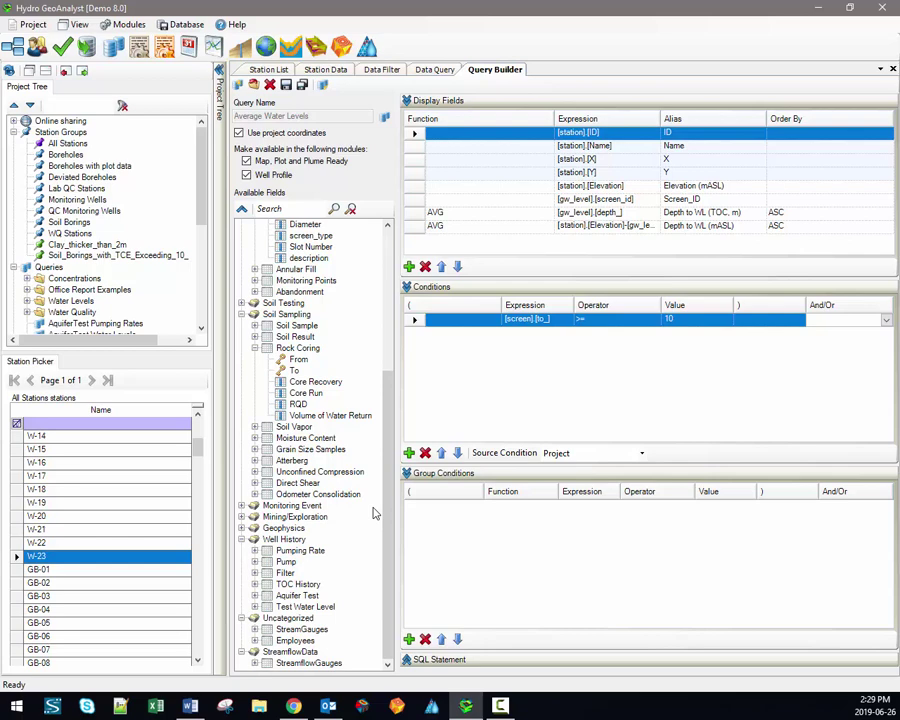
click(241, 505)
click(285, 505)
scroll(300, 512, down, 2)
scroll(300, 512, down, 2)
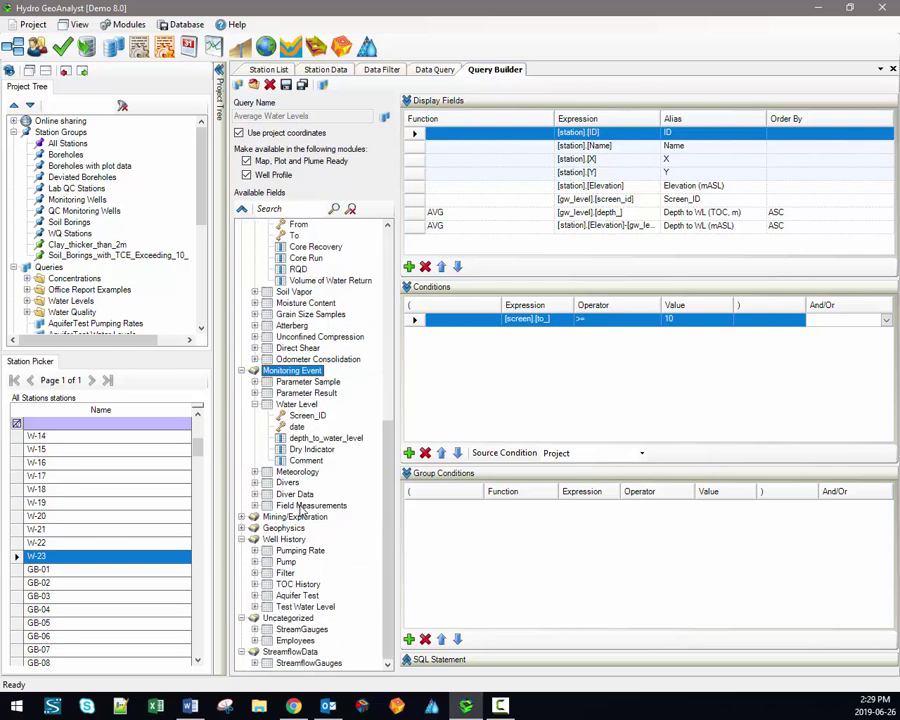
click(311, 438)
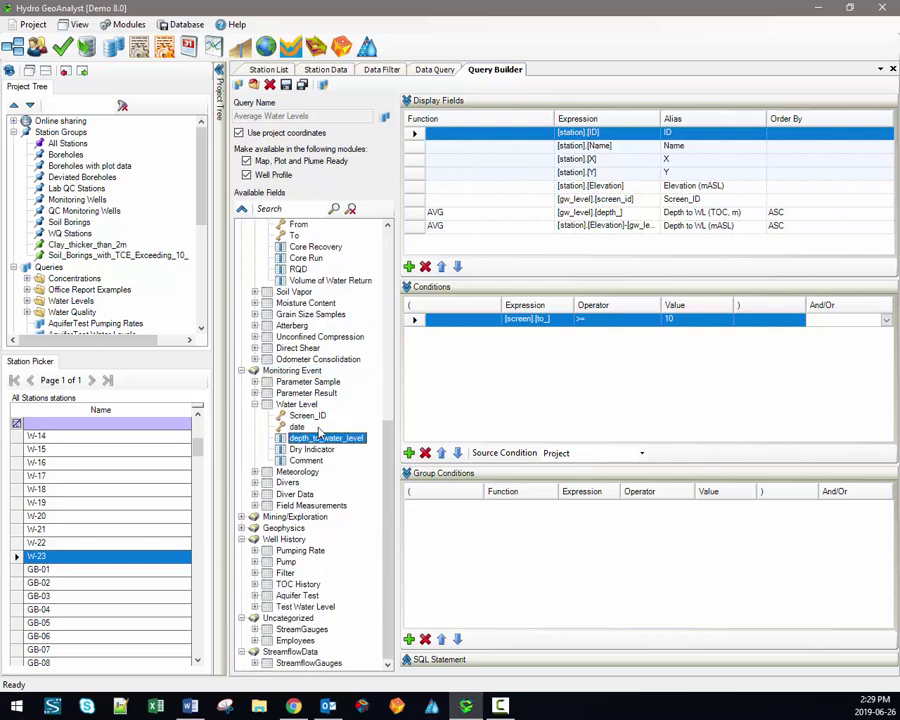
drag(316, 440, 565, 552)
Step: Set the water level group condition to function AVG, operator > and value 2, and save the query
click(532, 508)
click(534, 512)
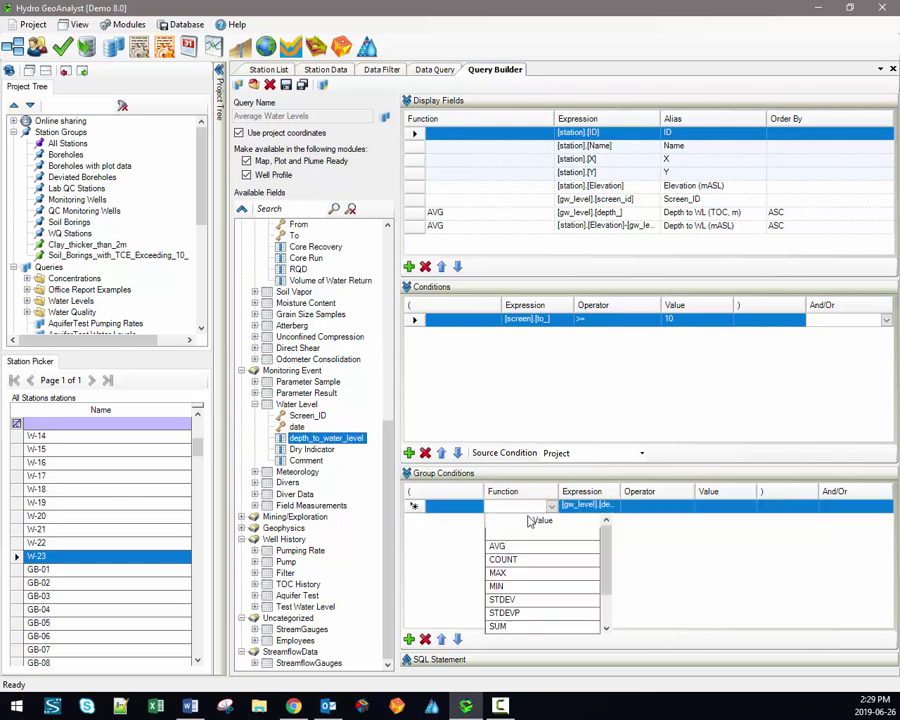
click(507, 545)
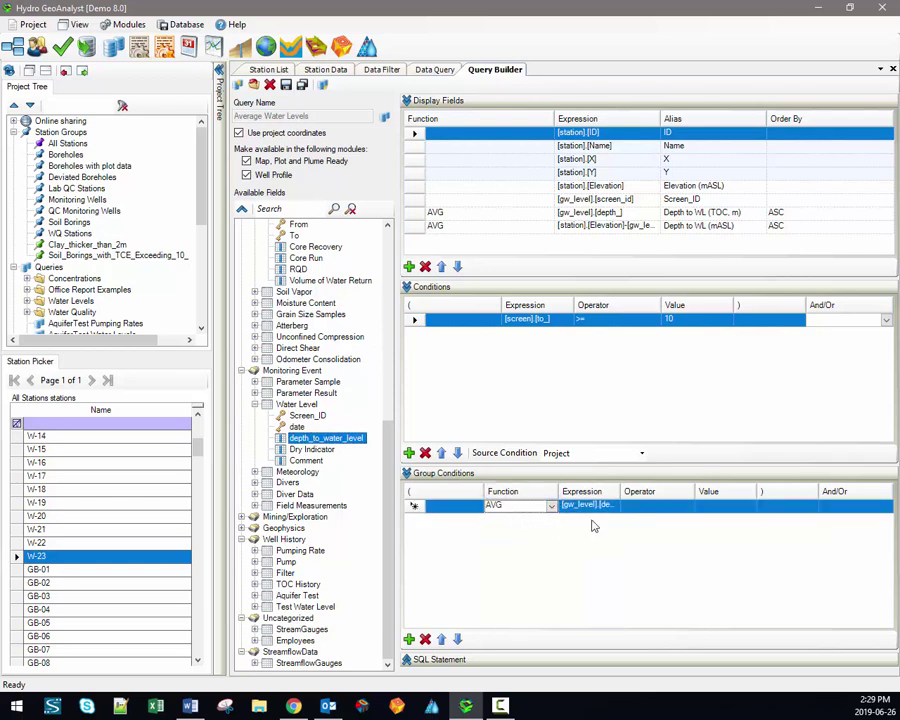
click(645, 510)
click(637, 546)
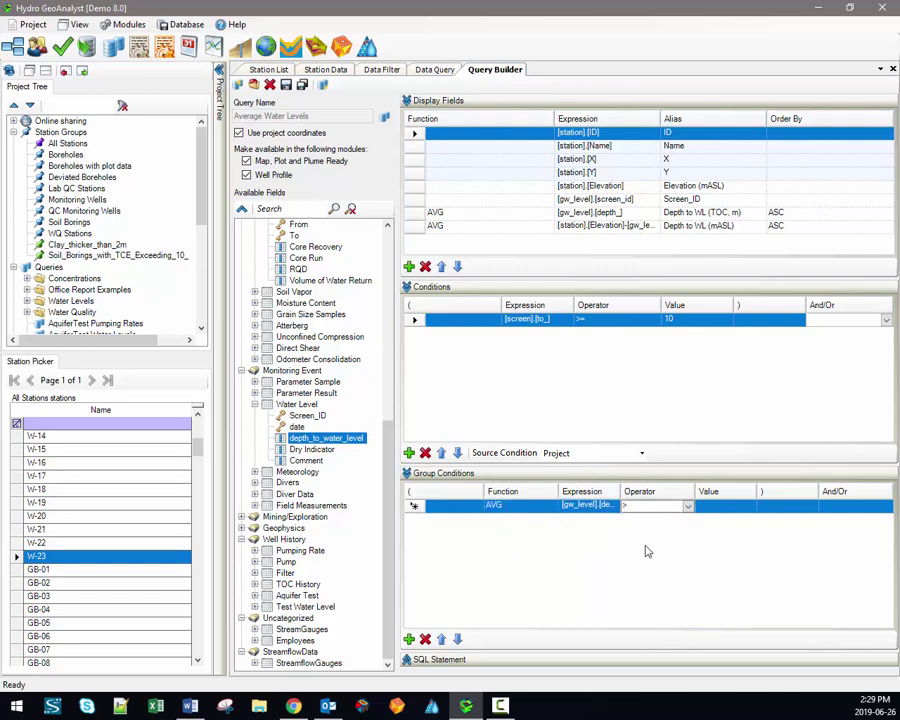
click(726, 508)
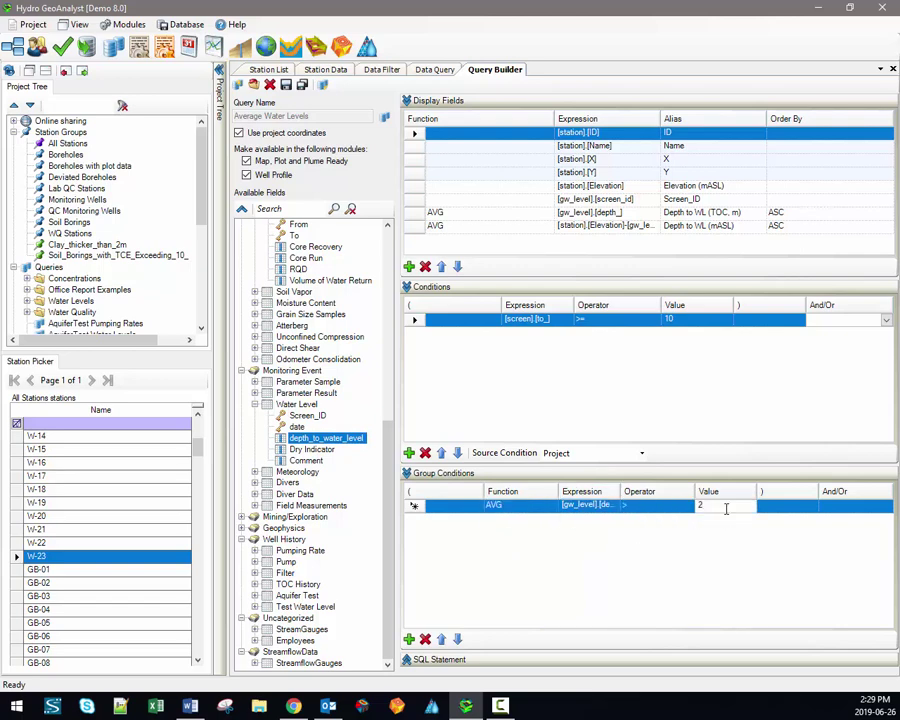
key(Return)
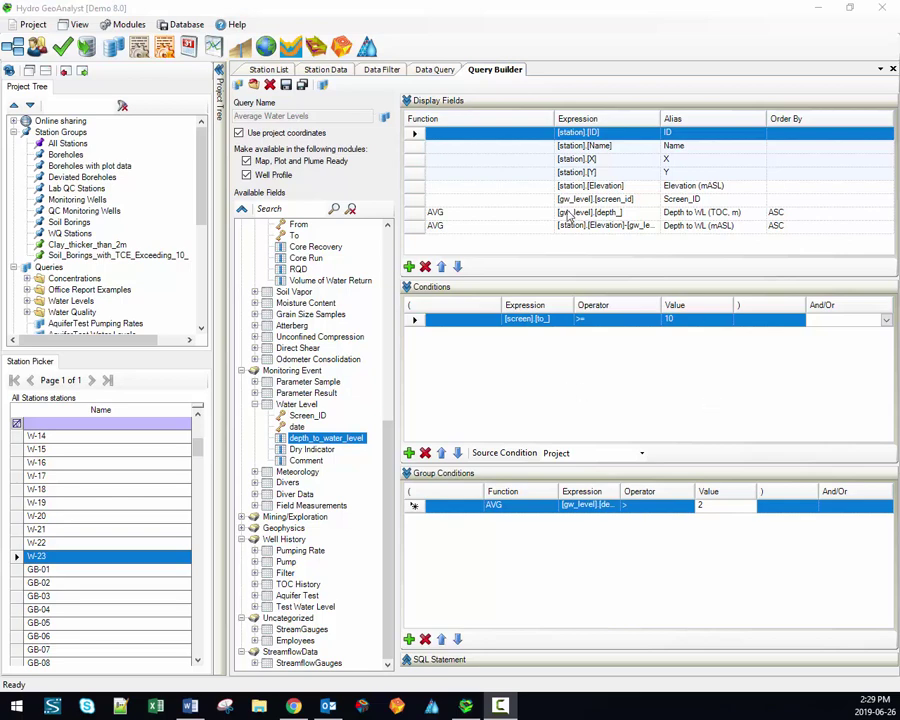
click(287, 86)
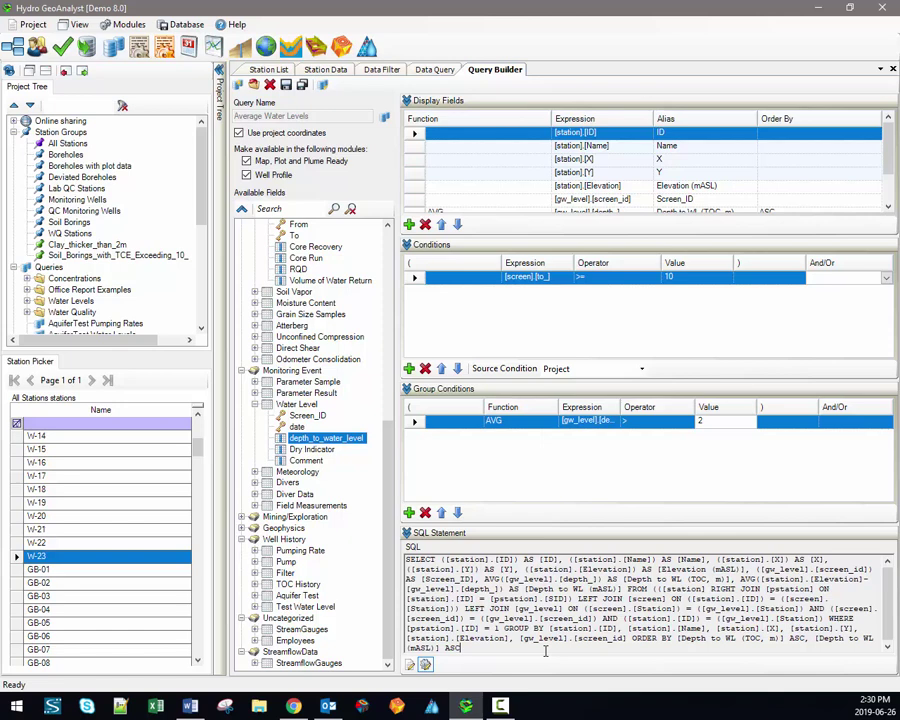
Step: Examine the query's generated SQL statement and the option to edit it directly, declining the switch to manual SQL editing
click(190, 706)
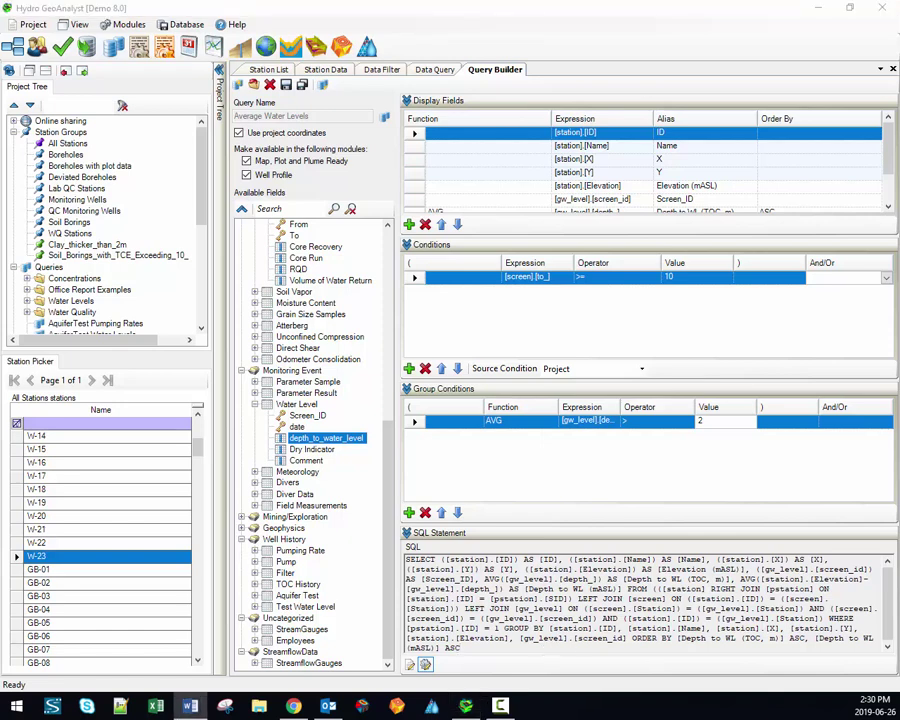
click(573, 647)
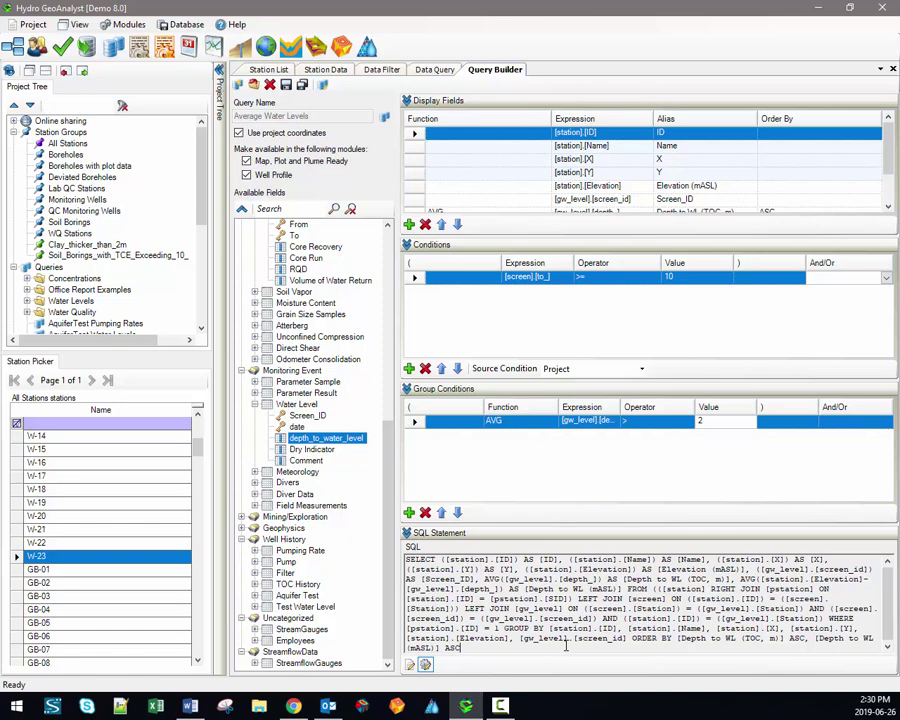
click(566, 645)
drag(430, 312, 494, 298)
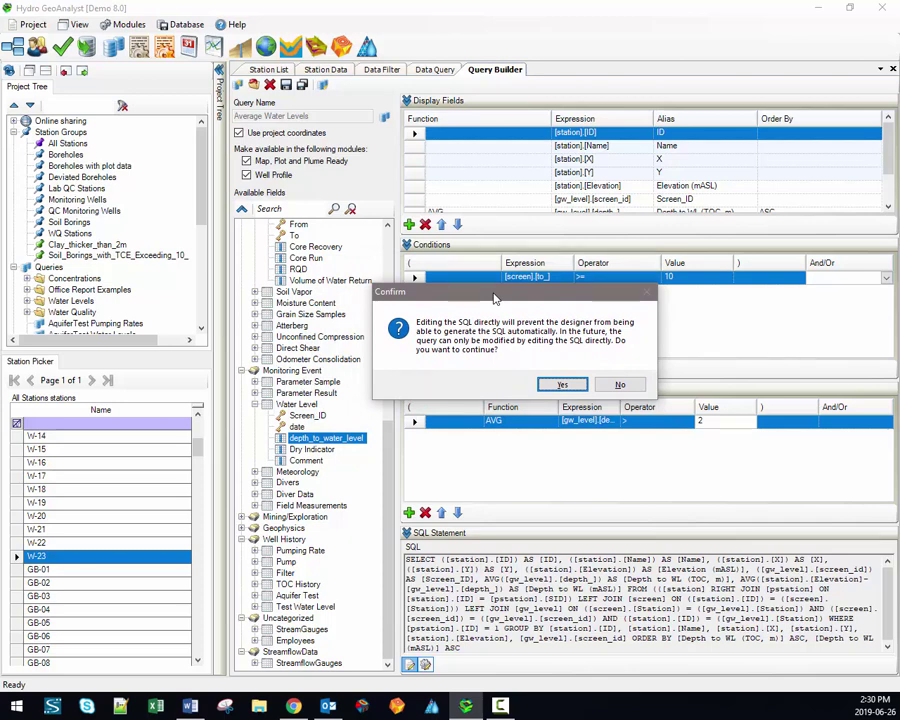
click(620, 384)
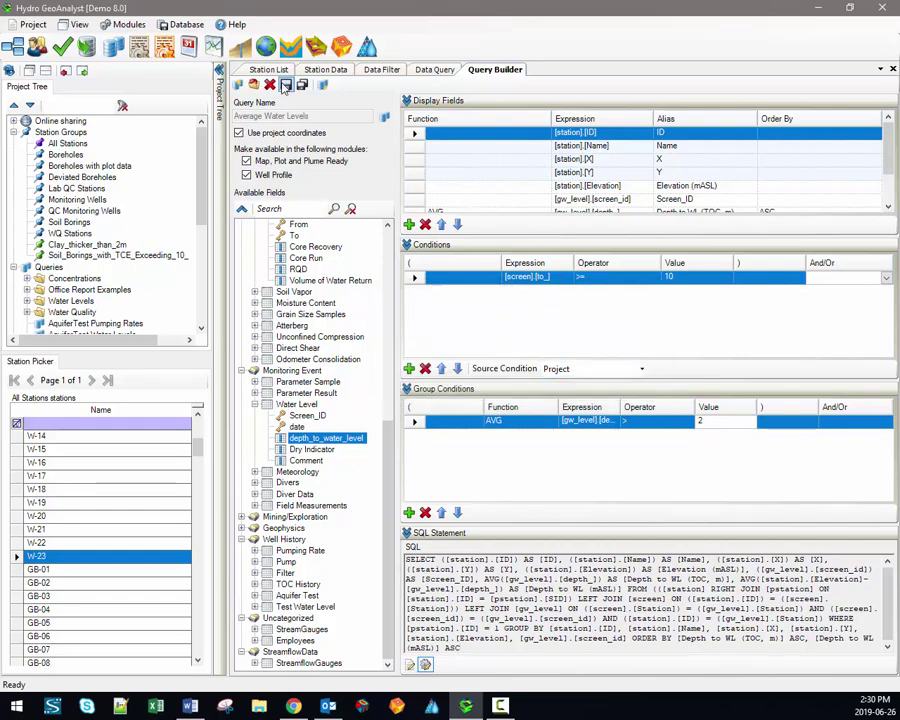
Step: Run the Average Water Levels query and browse the other saved queries in the project tree, including Time_Series_Chart_Data and qc_lab_analysis
click(323, 87)
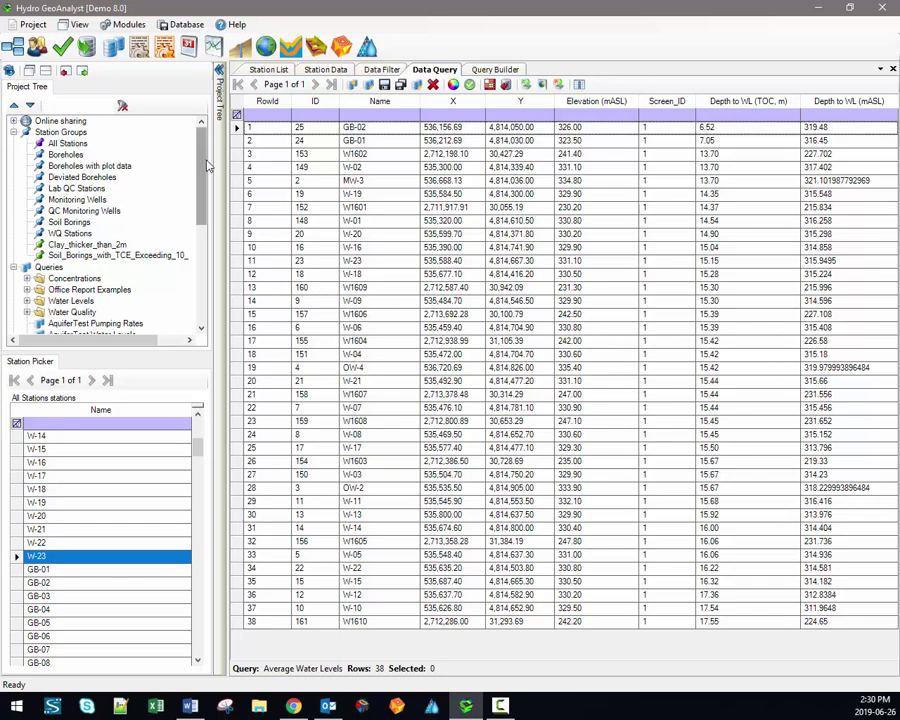
scroll(205, 170, down, 4)
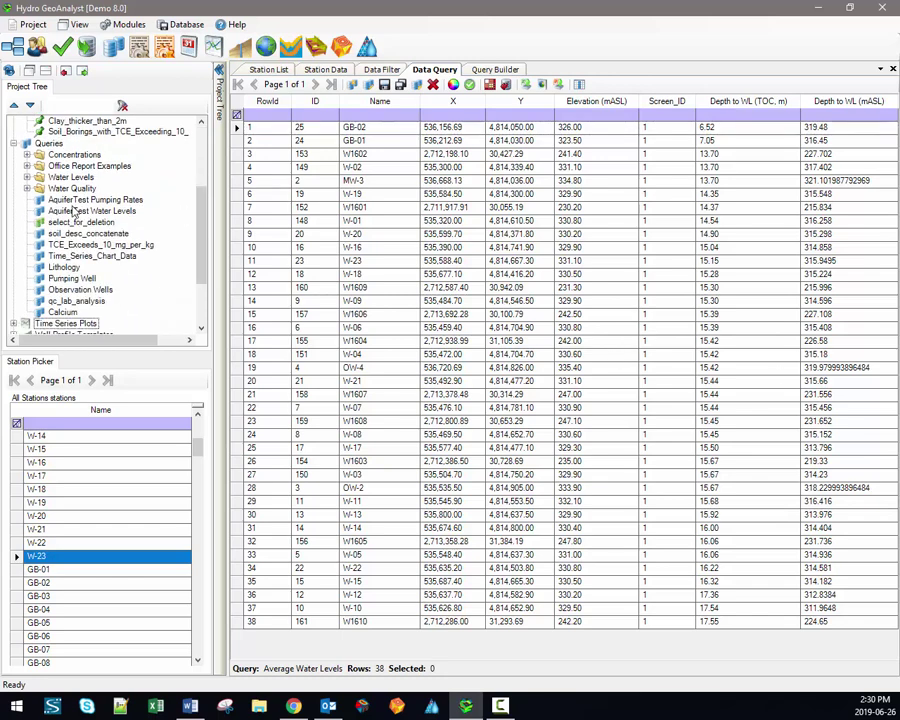
click(80, 200)
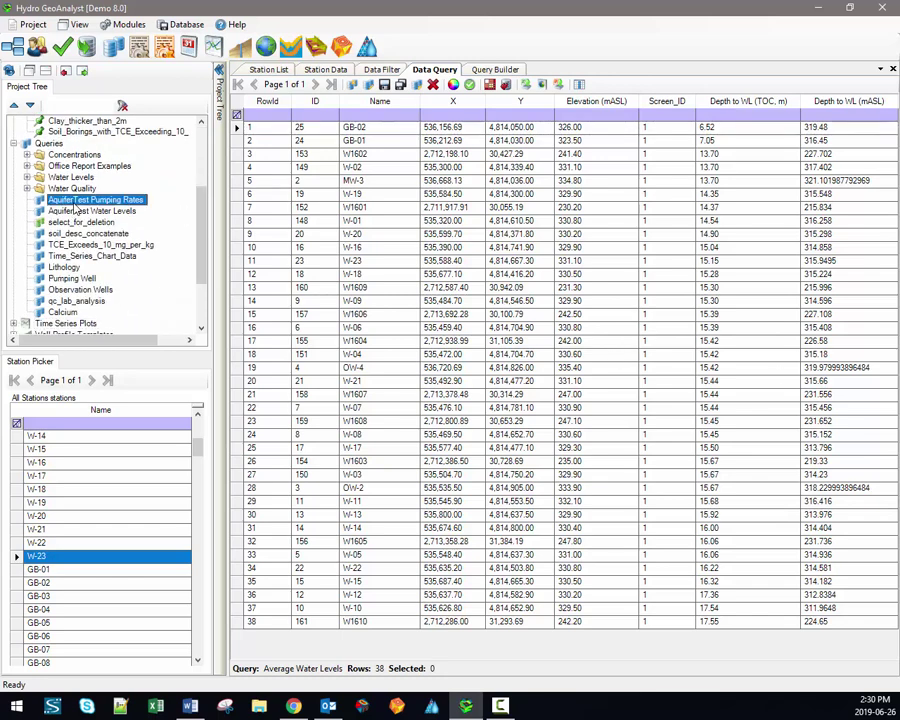
click(113, 256)
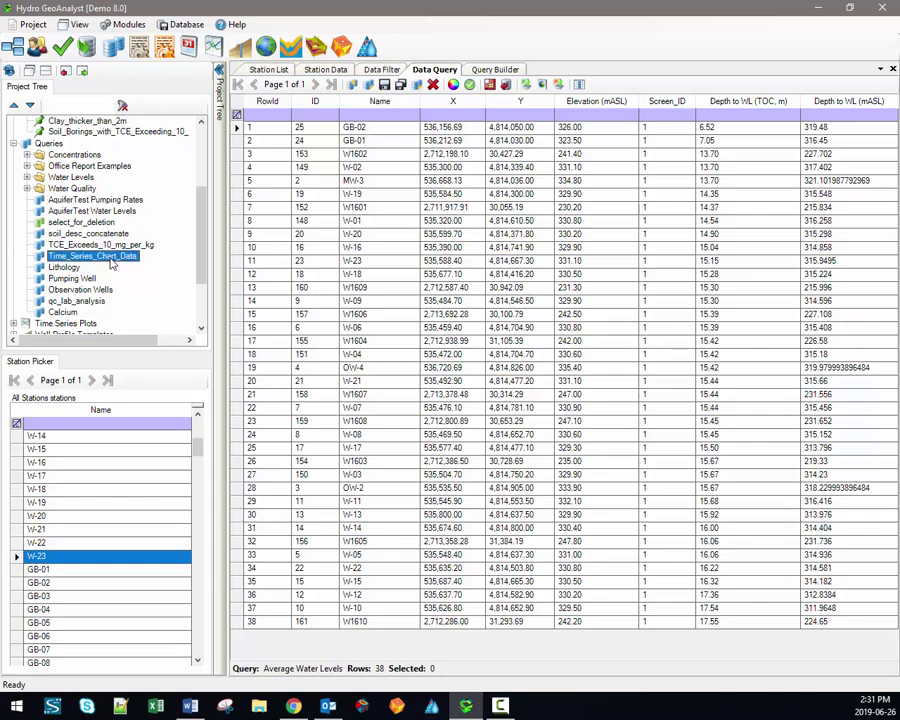
scroll(110, 265, down, 1)
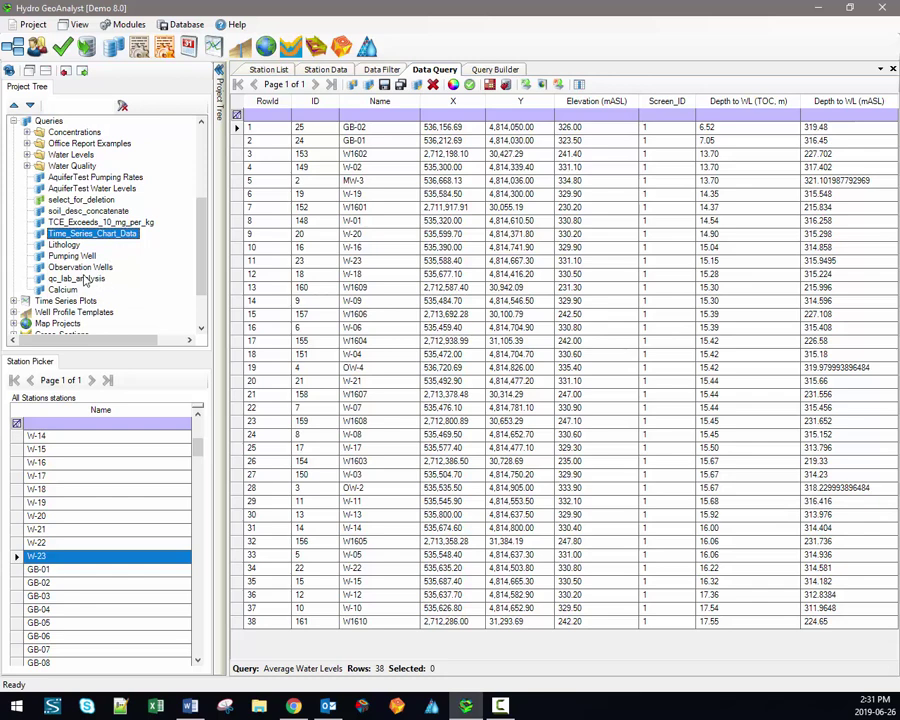
click(86, 279)
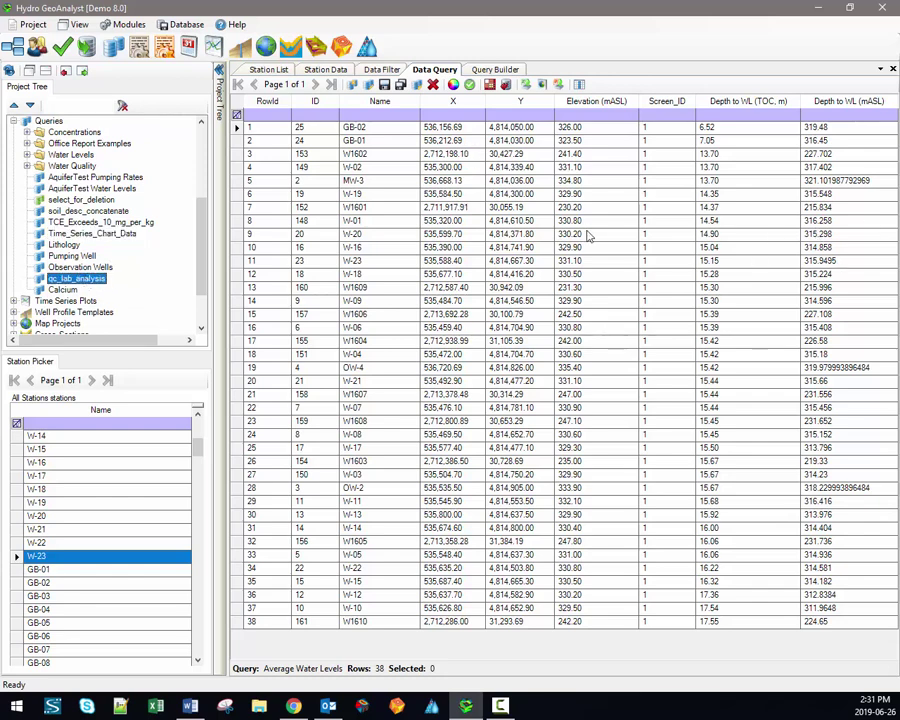
key(alt+Tab)
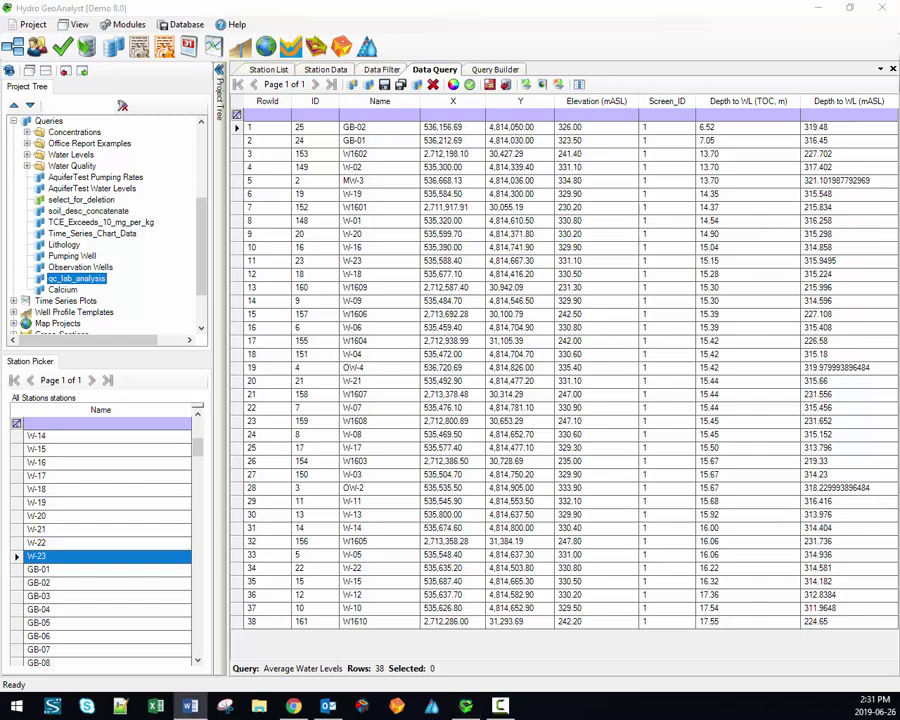